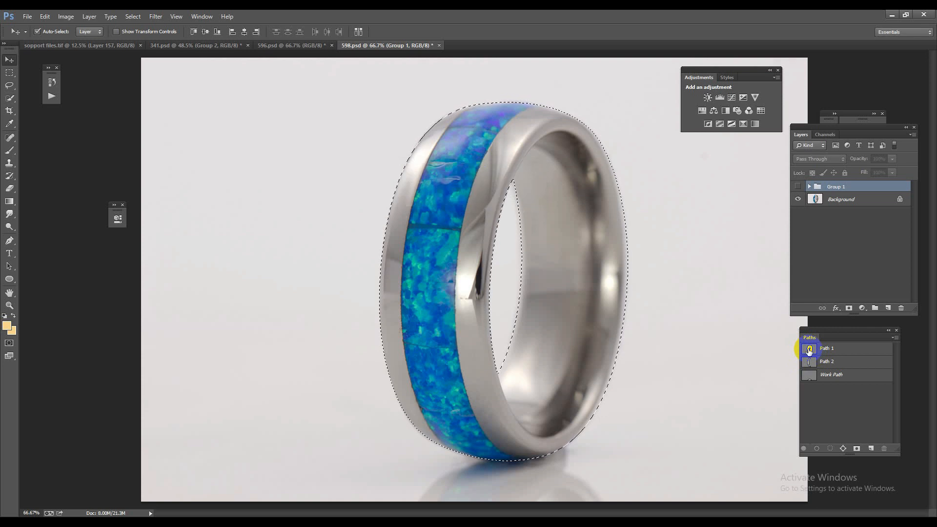
{"action": "key", "text": "ctrl+j"}
{"action": "key", "text": "ctrl+j"}
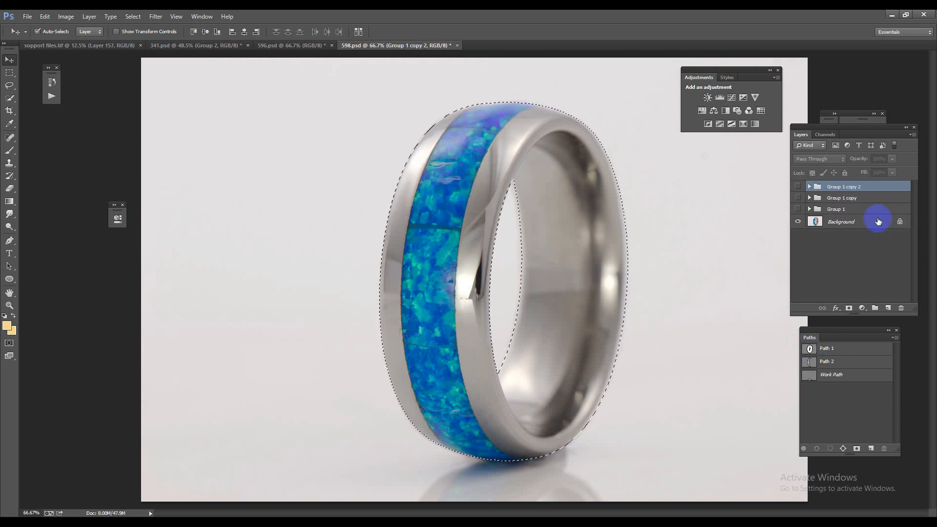
{"action": "key", "text": "Delete"}
{"action": "key", "text": "Delete"}
Copy the selected ring from the Background layer onto two new layers and fill the lower one, Layer 4, with white.
{"action": "left_click", "coordinate": [854, 203]}
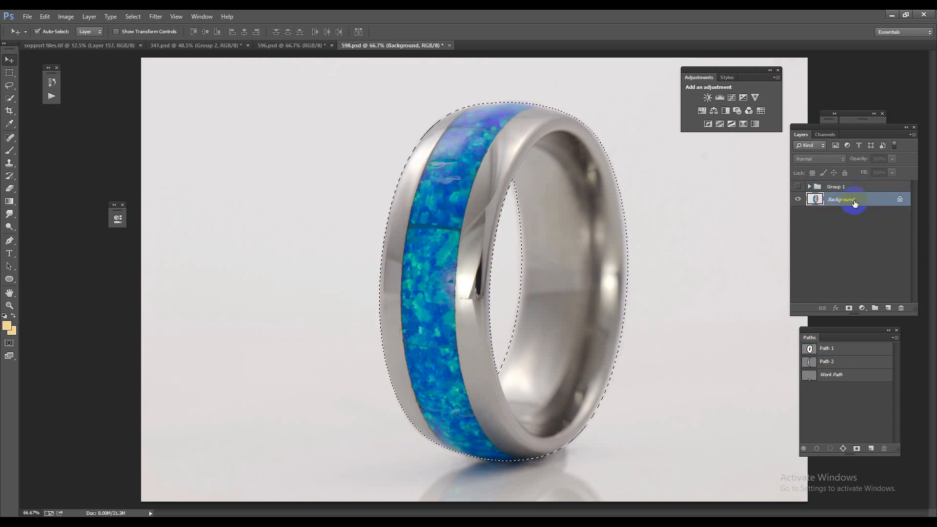
{"action": "key", "text": "ctrl+j"}
{"action": "key", "text": "ctrl+j"}
{"action": "left_click", "coordinate": [834, 214]}
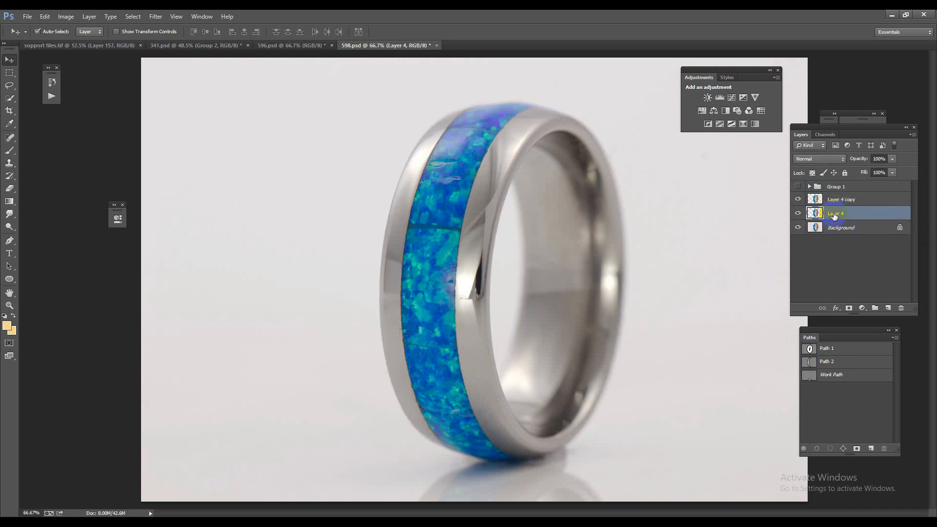
{"action": "key", "text": "ctrl+BackSpace"}
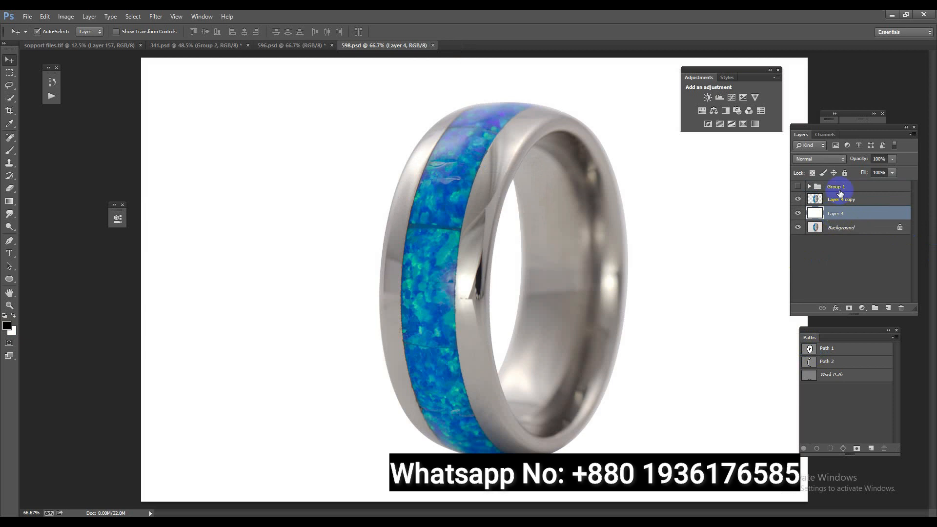
Load Path 2 as a selection and copy the blue opal inlay from Layer 4 copy onto its own layer.
{"action": "left_click", "coordinate": [839, 200]}
{"action": "scroll", "coordinate": [465, 283], "scroll_direction": "down", "scroll_amount": 1}
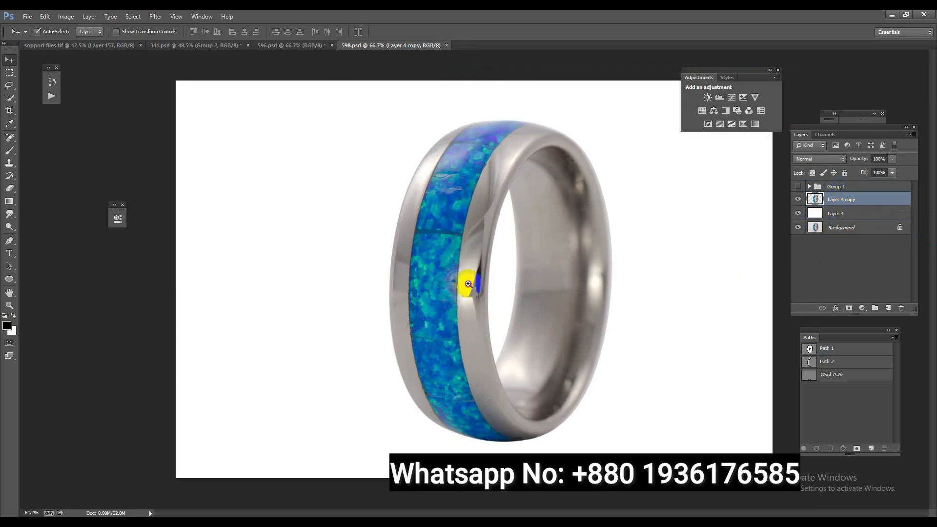
{"action": "scroll", "coordinate": [533, 321], "scroll_direction": "up", "scroll_amount": 2}
{"action": "left_click", "coordinate": [810, 364], "text": "ctrl"}
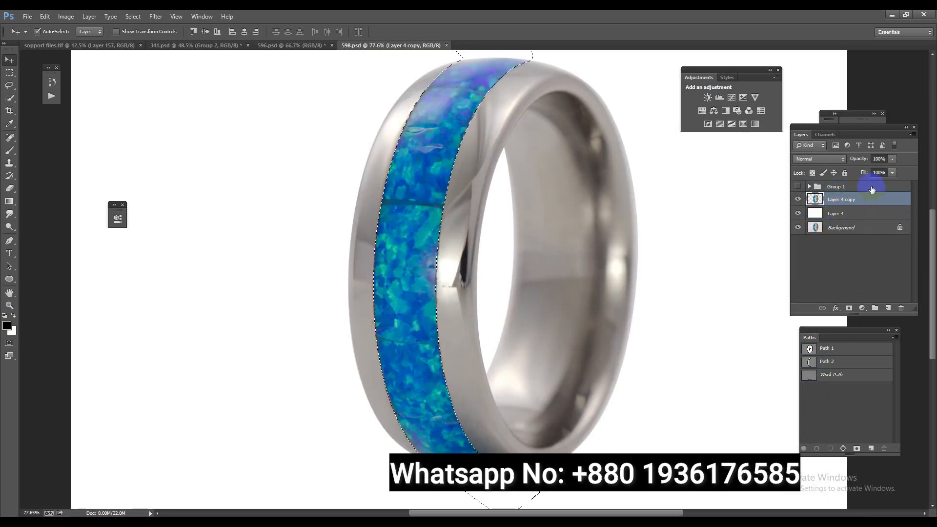
{"action": "key", "text": "ctrl+j"}
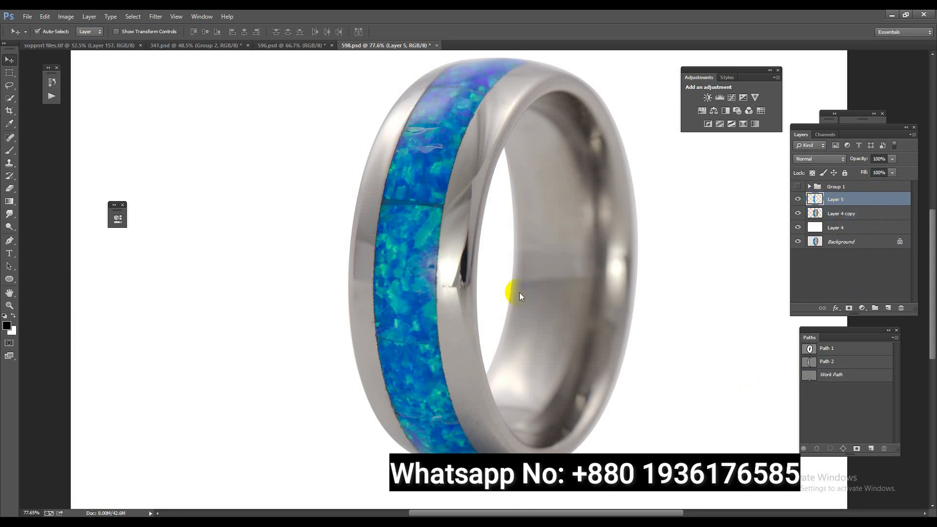
Enhance the inlay layer in Camera Raw with Clarity +63, Blacks +35, Whites +3, Shadows +13, Contrast +15 and sharpening amount 7.
{"action": "key", "text": "ctrl+shift+a"}
{"action": "left_click_drag", "start_coordinate": [425, 436], "coordinate": [446, 413]}
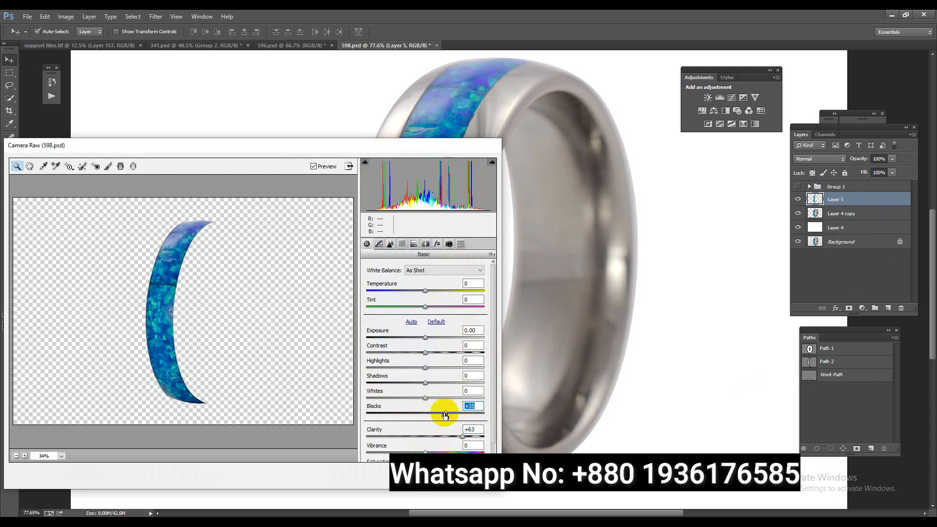
{"action": "left_click", "coordinate": [426, 398]}
{"action": "left_click_drag", "start_coordinate": [425, 383], "coordinate": [432, 352]}
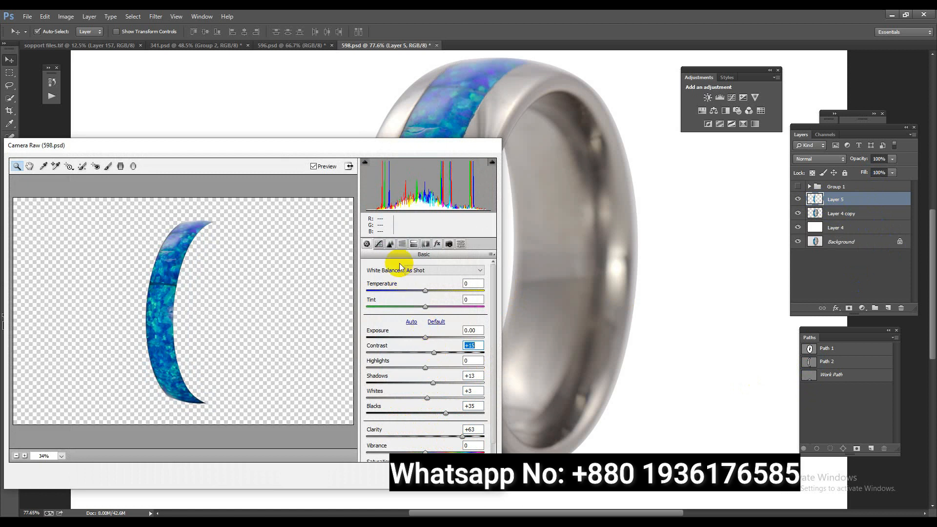
{"action": "left_click", "coordinate": [392, 245]}
{"action": "left_click", "coordinate": [373, 283]}
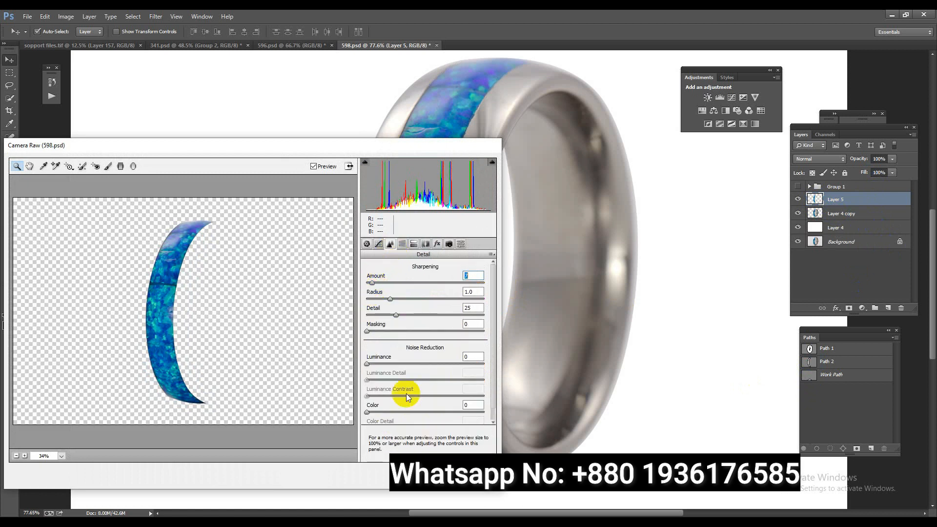
{"action": "left_click", "coordinate": [477, 475]}
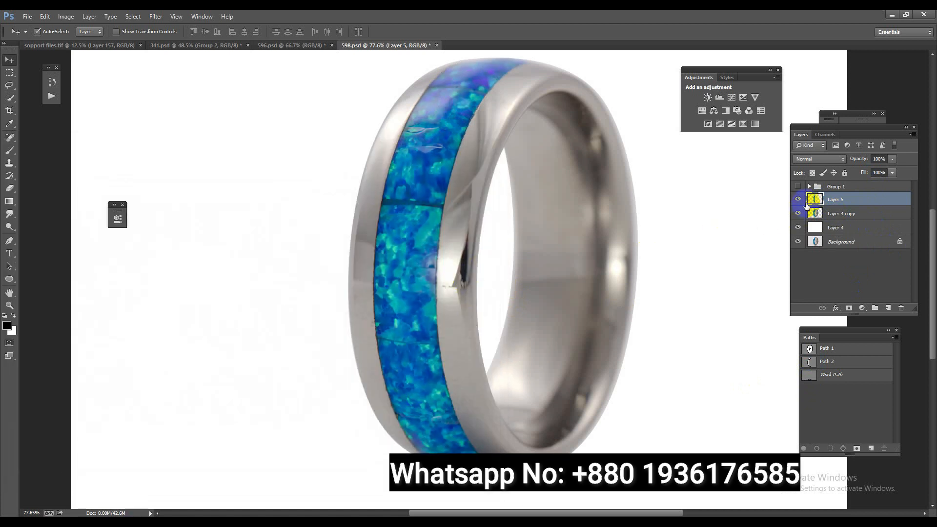
Brighten the blue inlay with a Levels adjustment limited to its shape, setting the white input level to 231.
{"action": "left_click", "coordinate": [720, 97]}
{"action": "left_click", "coordinate": [294, 327]}
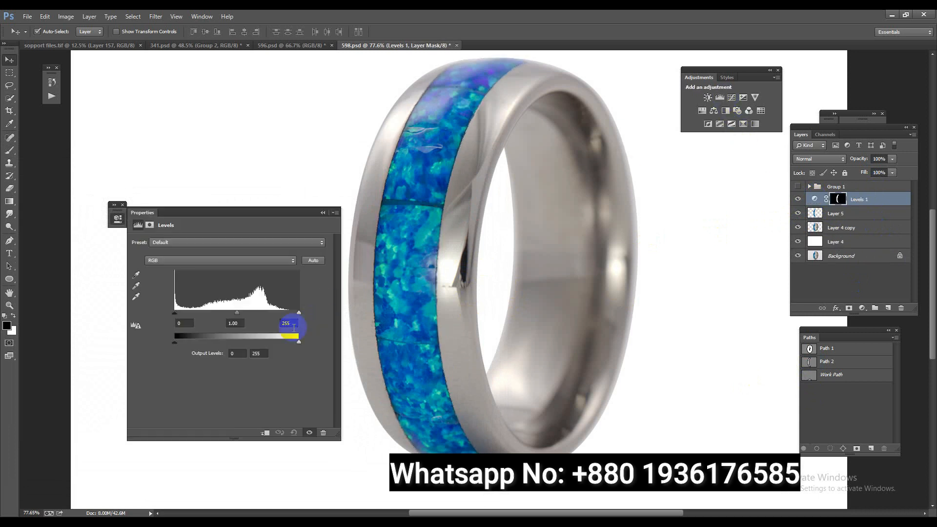
{"action": "left_click_drag", "start_coordinate": [300, 314], "coordinate": [291, 313]}
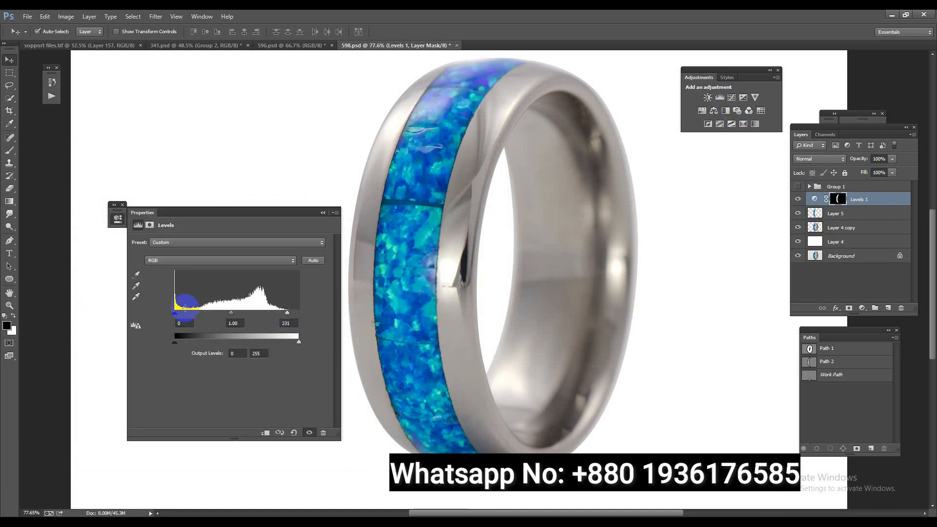
{"action": "left_click", "coordinate": [323, 213]}
{"action": "key", "text": "Delete"}
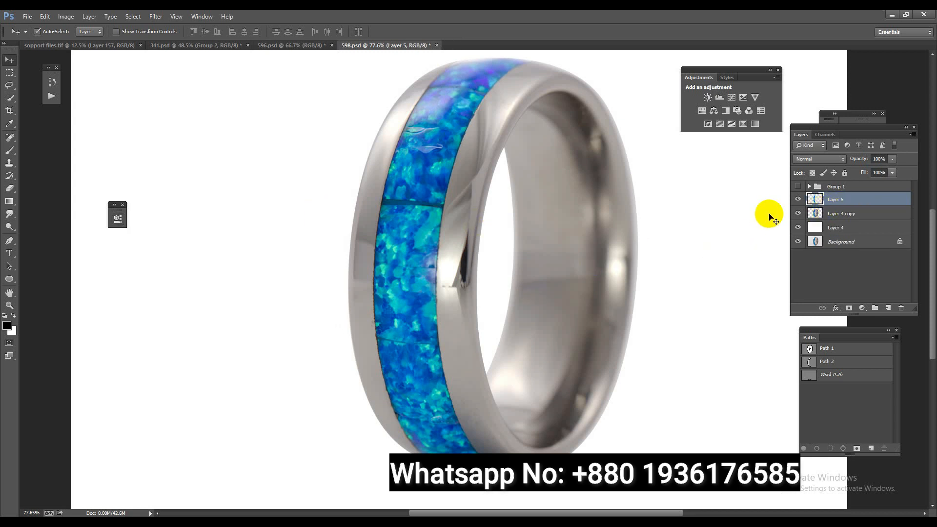
Compare the inlay before and after enhancement by repeatedly hiding and showing Layer 5.
{"action": "left_click", "coordinate": [797, 201]}
{"action": "left_click", "coordinate": [798, 200]}
{"action": "left_click", "coordinate": [798, 200]}
{"action": "left_click", "coordinate": [798, 200]}
{"action": "left_click", "coordinate": [798, 200]}
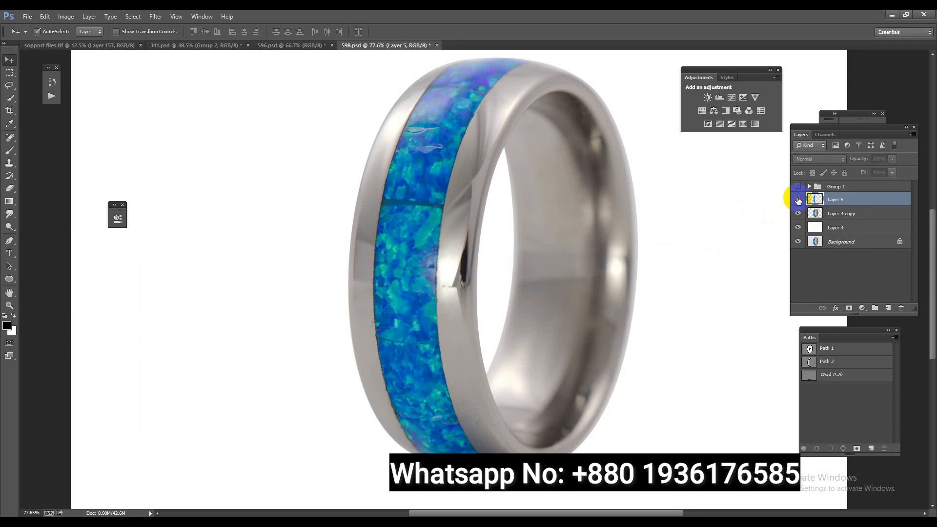
{"action": "left_click", "coordinate": [799, 200]}
{"action": "left_click", "coordinate": [798, 200]}
{"action": "left_click", "coordinate": [798, 200]}
{"action": "left_click", "coordinate": [798, 200]}
{"action": "left_click", "coordinate": [798, 200]}
{"action": "left_click", "coordinate": [798, 200]}
{"action": "left_click", "coordinate": [798, 200]}
{"action": "left_click", "coordinate": [798, 201]}
{"action": "left_click", "coordinate": [798, 200]}
{"action": "left_click", "coordinate": [798, 200]}
{"action": "left_click", "coordinate": [798, 201]}
{"action": "left_click", "coordinate": [798, 200]}
{"action": "left_click", "coordinate": [798, 200]}
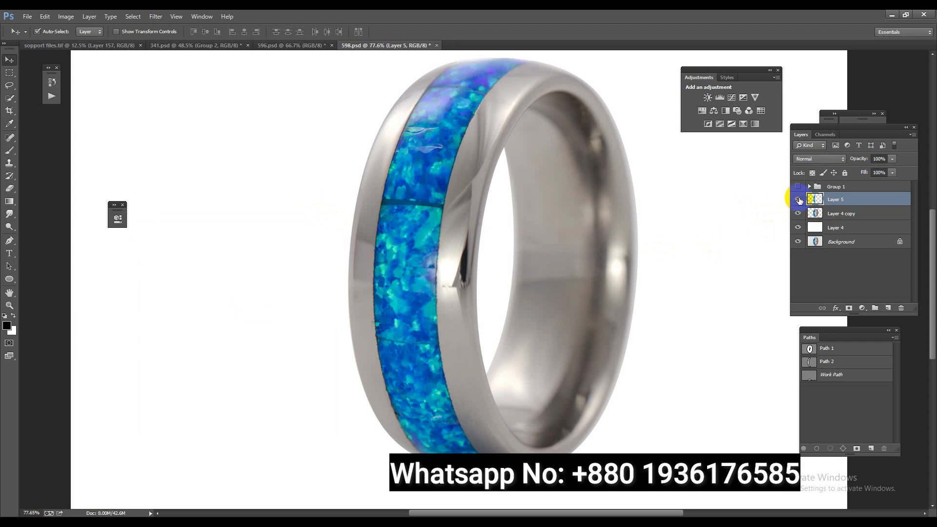
Copy the silver ring interior on Layer 159 of sopport files.tif and paste it above Layer 4 copy in 598.psd.
{"action": "left_click", "coordinate": [832, 214]}
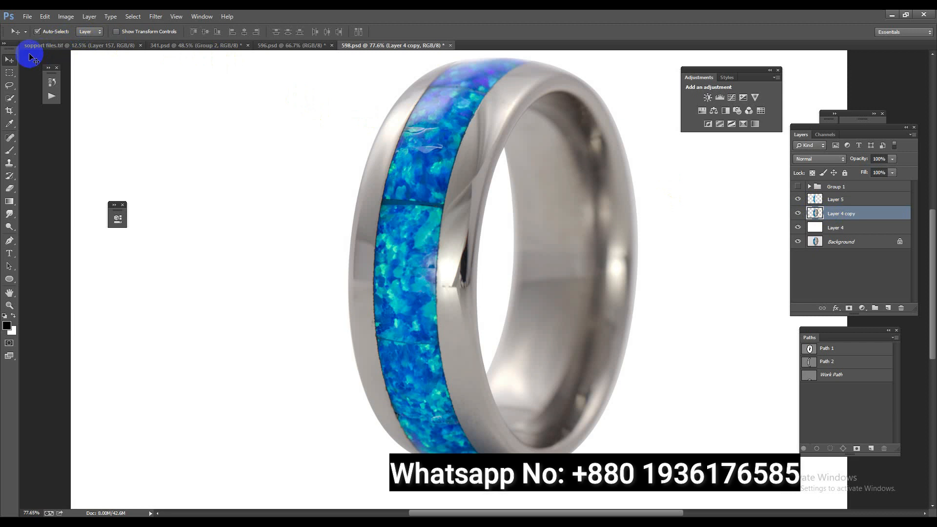
{"action": "left_click", "coordinate": [54, 45]}
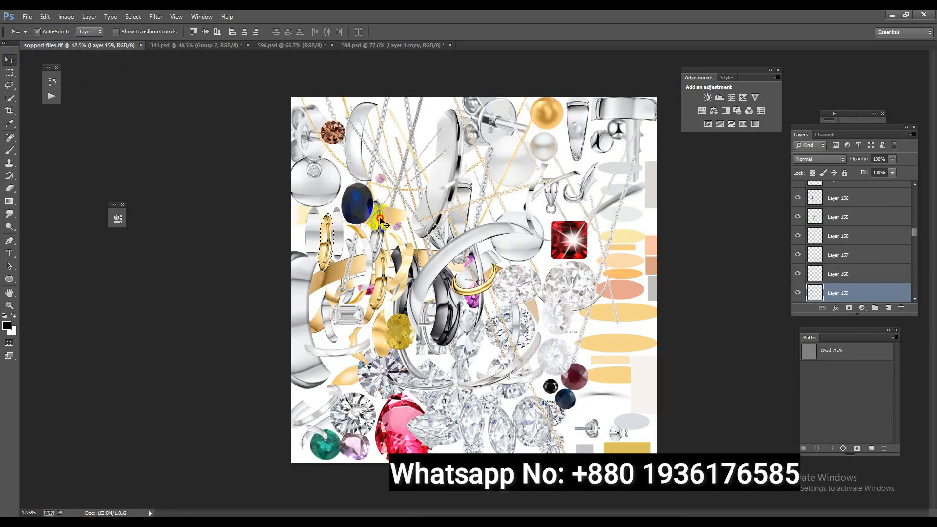
{"action": "left_click", "coordinate": [820, 292], "text": "ctrl"}
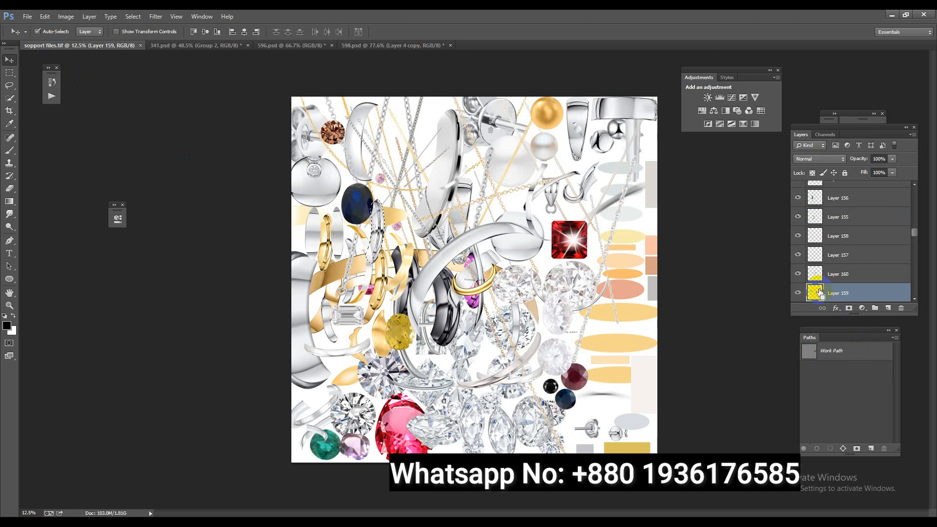
{"action": "left_click", "coordinate": [362, 45]}
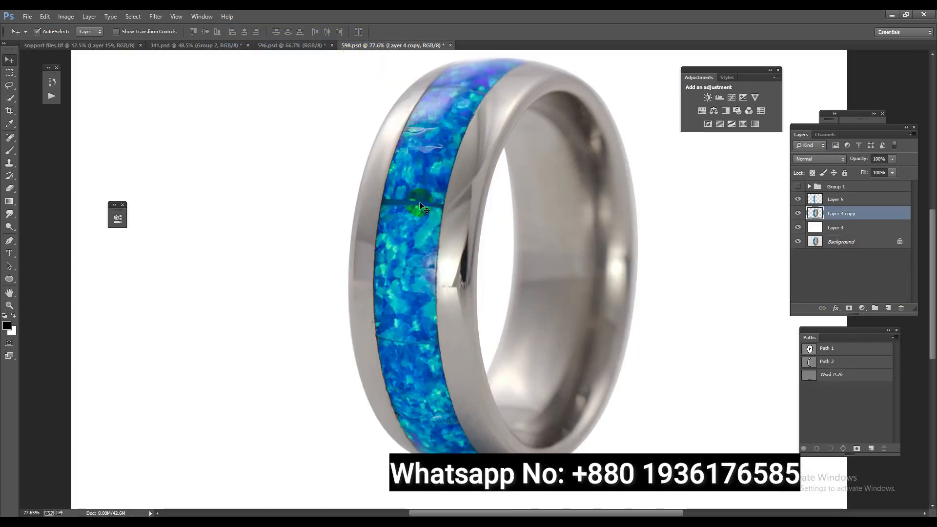
{"action": "key", "text": "ctrl+v"}
Fit the pasted silver interior into the ring's opening, scaling it to about 124% width and 90% height and rotating it -0.41°.
{"action": "key", "text": "ctrl+t"}
{"action": "left_click_drag", "start_coordinate": [472, 341], "coordinate": [531, 328]}
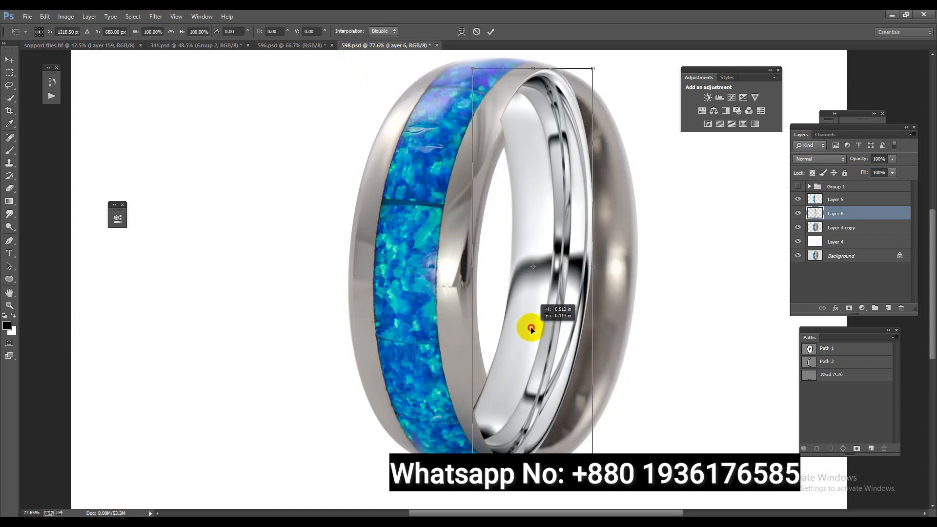
{"action": "left_click_drag", "start_coordinate": [533, 453], "coordinate": [545, 431]}
{"action": "left_click_drag", "start_coordinate": [533, 69], "coordinate": [534, 109]}
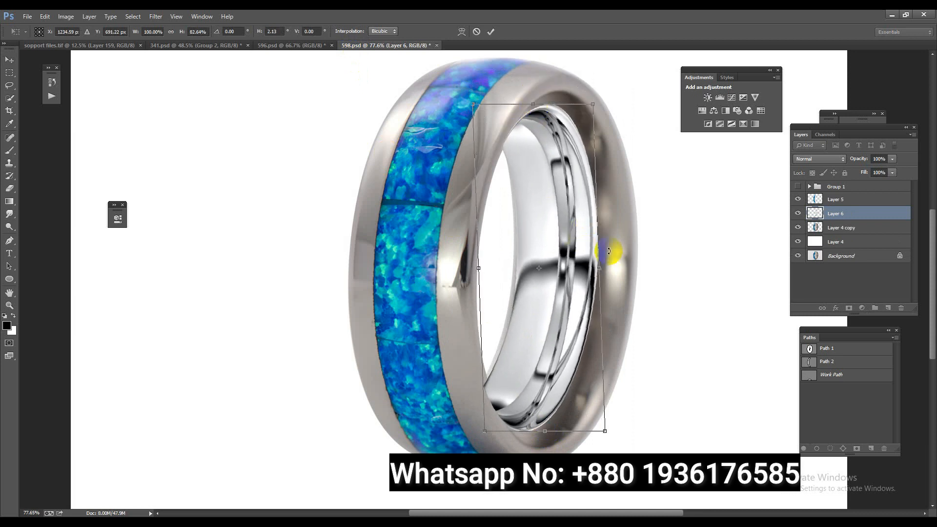
{"action": "left_click_drag", "start_coordinate": [600, 269], "coordinate": [630, 267]}
{"action": "left_click_drag", "start_coordinate": [684, 379], "coordinate": [686, 373]}
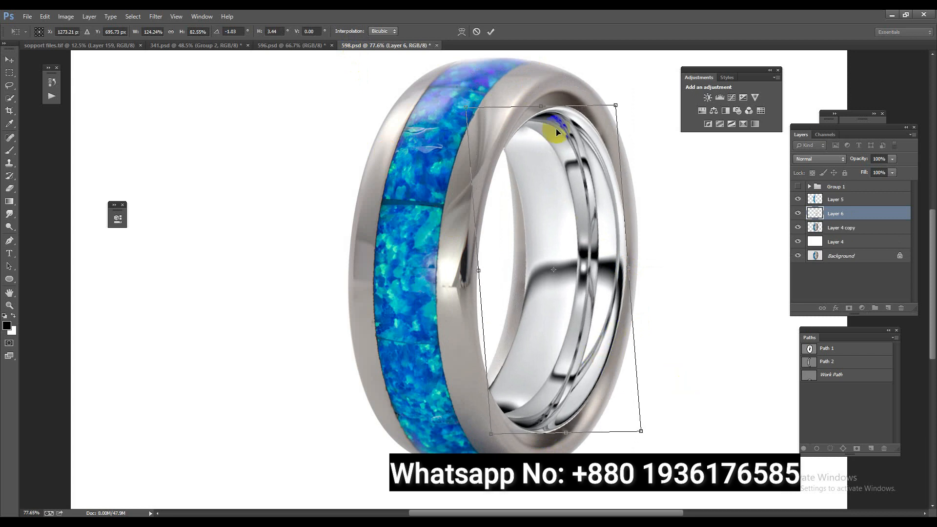
{"action": "left_click_drag", "start_coordinate": [546, 111], "coordinate": [541, 91]}
{"action": "left_click_drag", "start_coordinate": [564, 433], "coordinate": [566, 447]}
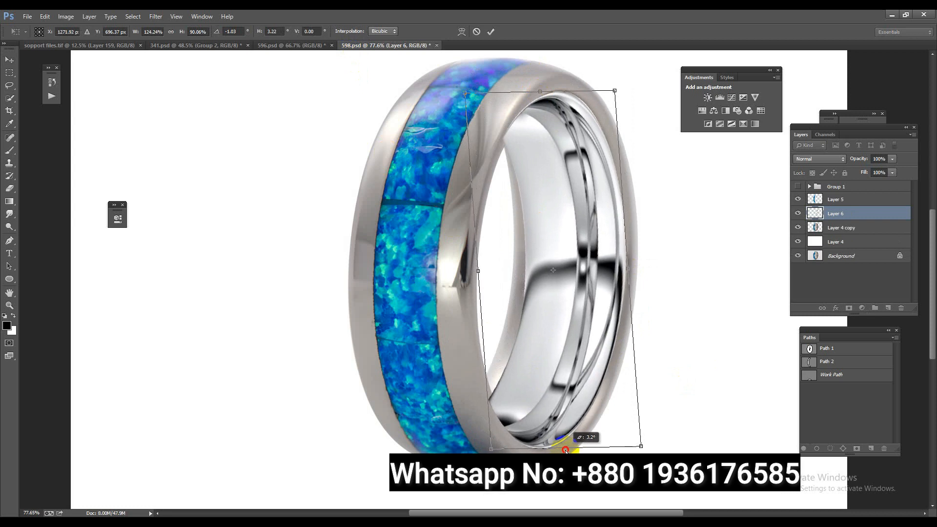
{"action": "left_click_drag", "start_coordinate": [669, 401], "coordinate": [671, 405]}
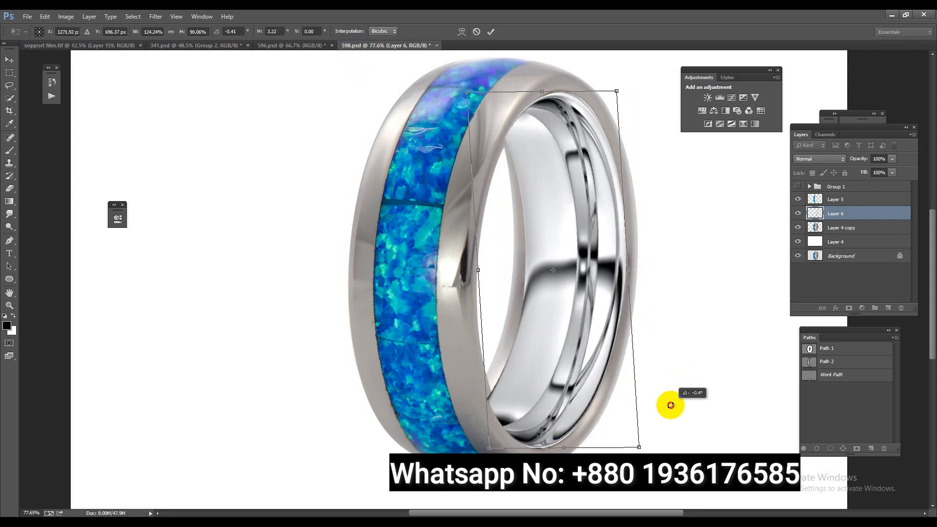
{"action": "key", "text": "Return"}
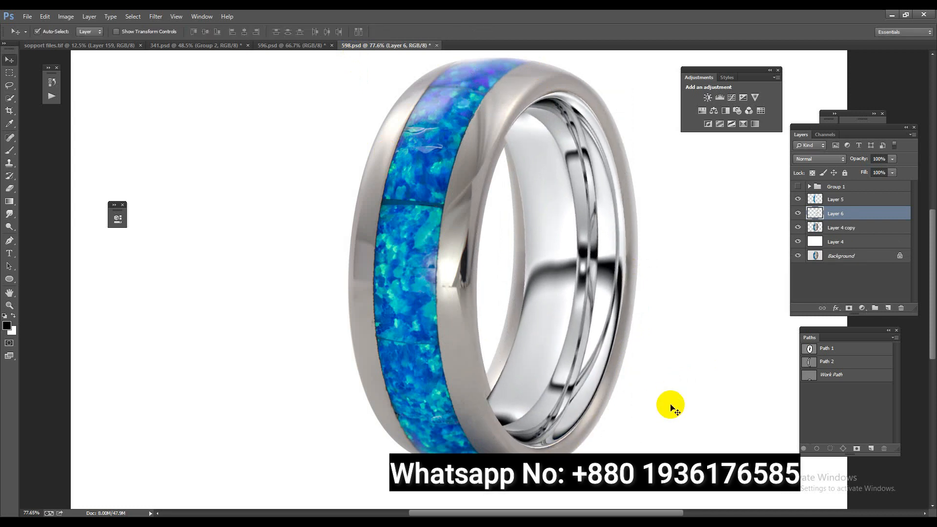
Transform the silver interior again, stretching its left side and right corners to about 118% width and 103% height to cover the inner band.
{"action": "key", "text": "ctrl+t"}
{"action": "left_click_drag", "start_coordinate": [670, 407], "coordinate": [672, 409]}
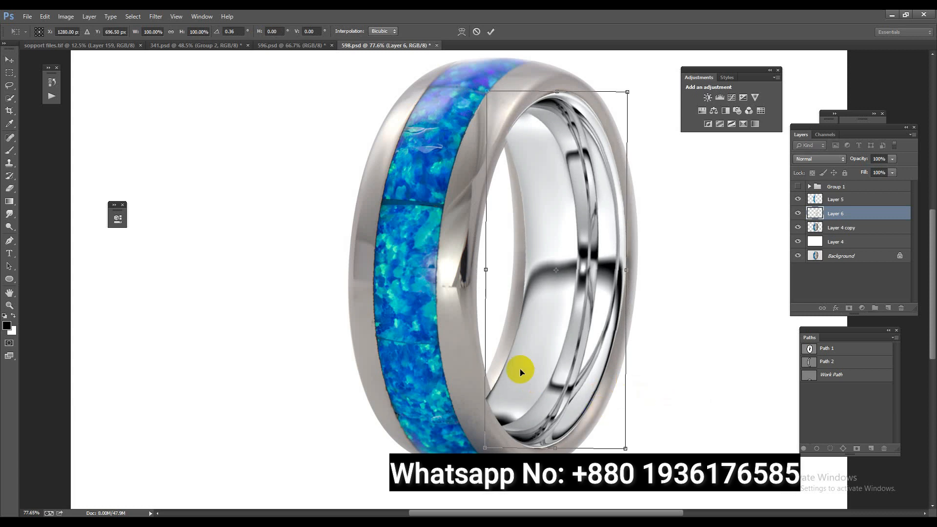
{"action": "left_click_drag", "start_coordinate": [486, 268], "coordinate": [468, 264]}
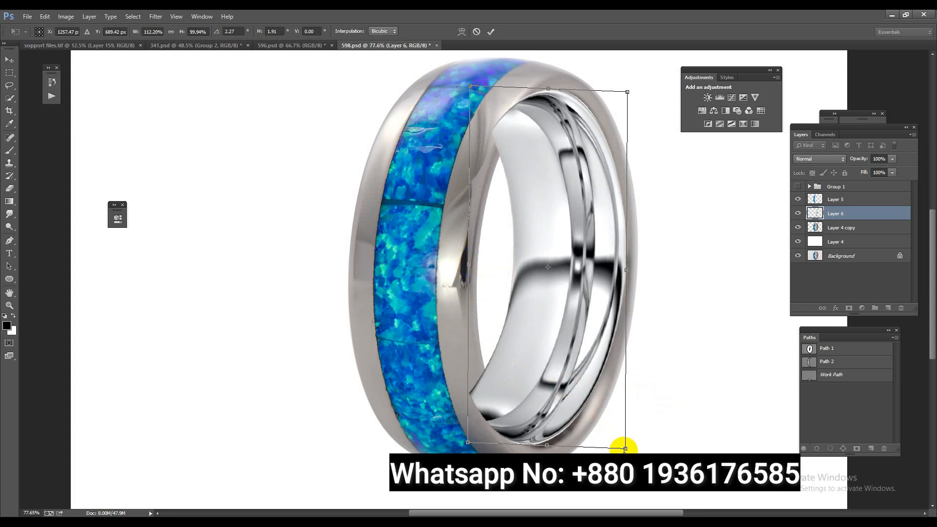
{"action": "left_click_drag", "start_coordinate": [625, 448], "coordinate": [633, 455]}
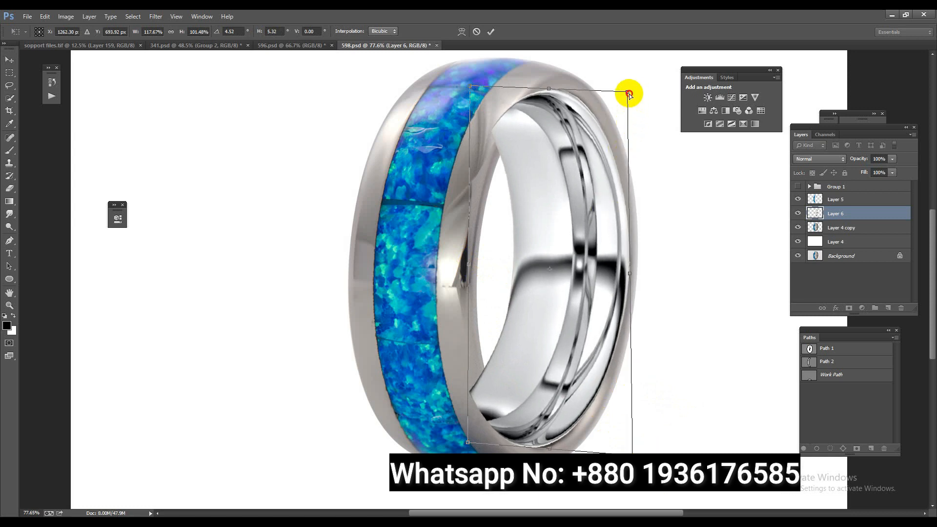
{"action": "left_click_drag", "start_coordinate": [630, 94], "coordinate": [630, 91]}
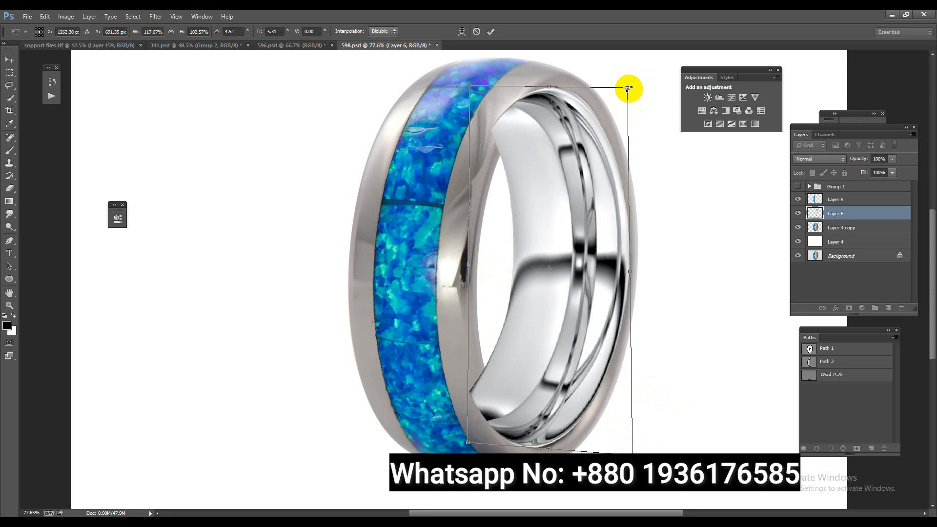
{"action": "key", "text": "Return"}
Warp the silver interior on Layer 6, curving its upper and lower left edges inward to follow the ring's opening.
{"action": "key", "text": "ctrl+t"}
{"action": "left_click_drag", "start_coordinate": [722, 323], "coordinate": [718, 320]}
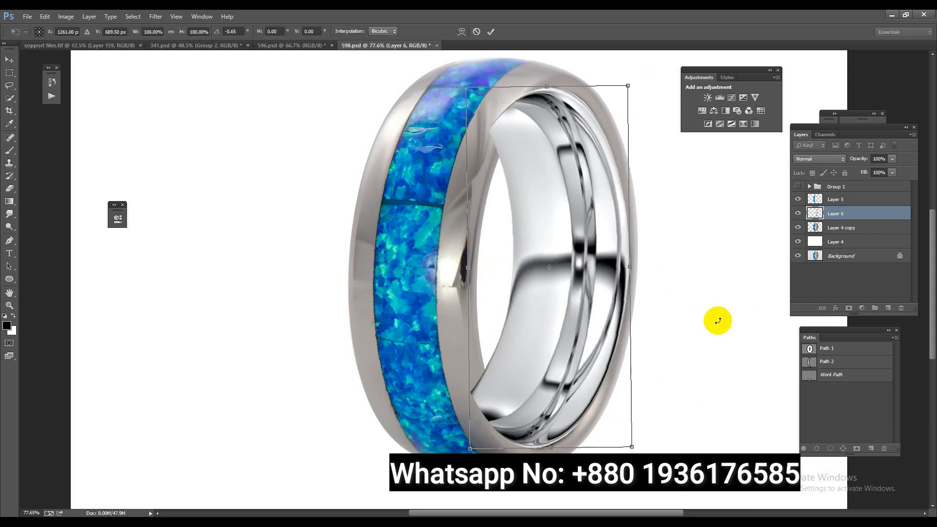
{"action": "right_click", "coordinate": [560, 313]}
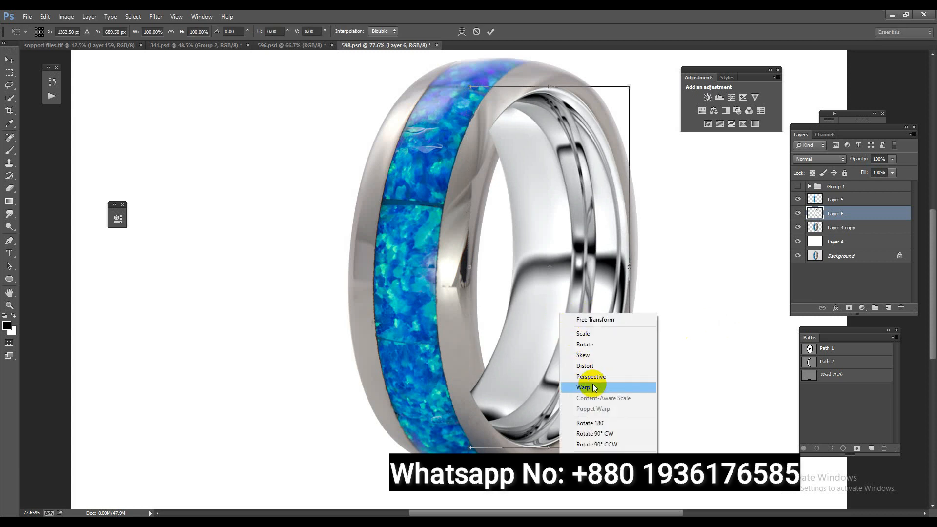
{"action": "left_click", "coordinate": [594, 388]}
{"action": "left_click_drag", "start_coordinate": [468, 376], "coordinate": [514, 314]}
{"action": "left_click_drag", "start_coordinate": [469, 104], "coordinate": [499, 124]}
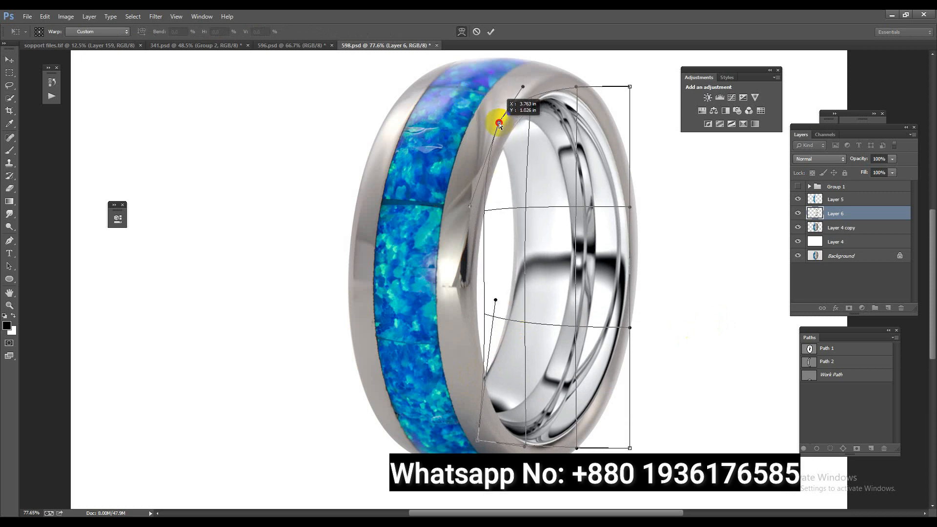
{"action": "left_click_drag", "start_coordinate": [578, 89], "coordinate": [581, 89]}
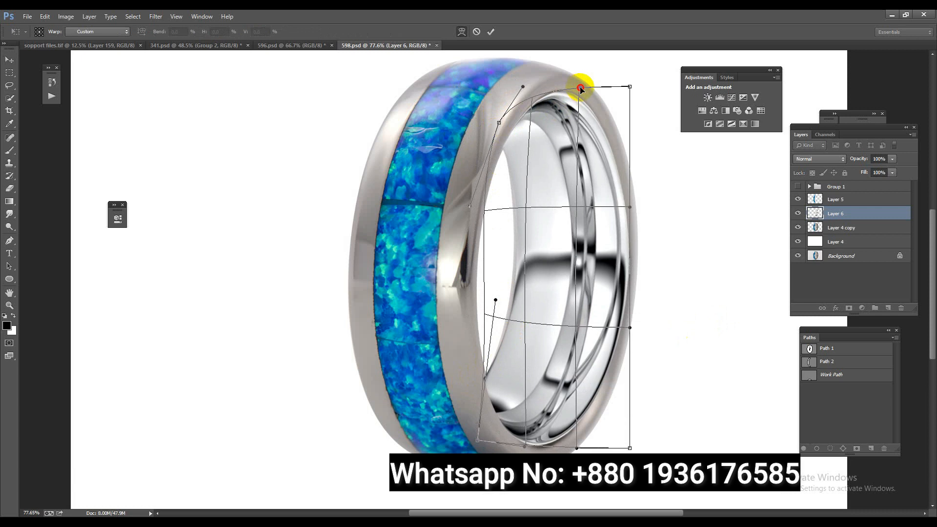
{"action": "mouse_move", "coordinate": [502, 278]}
{"action": "left_mouse_down"}
{"action": "mouse_move", "coordinate": [478, 373]}
{"action": "mouse_move", "coordinate": [504, 293]}
{"action": "left_mouse_up"}
{"action": "left_click_drag", "start_coordinate": [579, 448], "coordinate": [579, 450]}
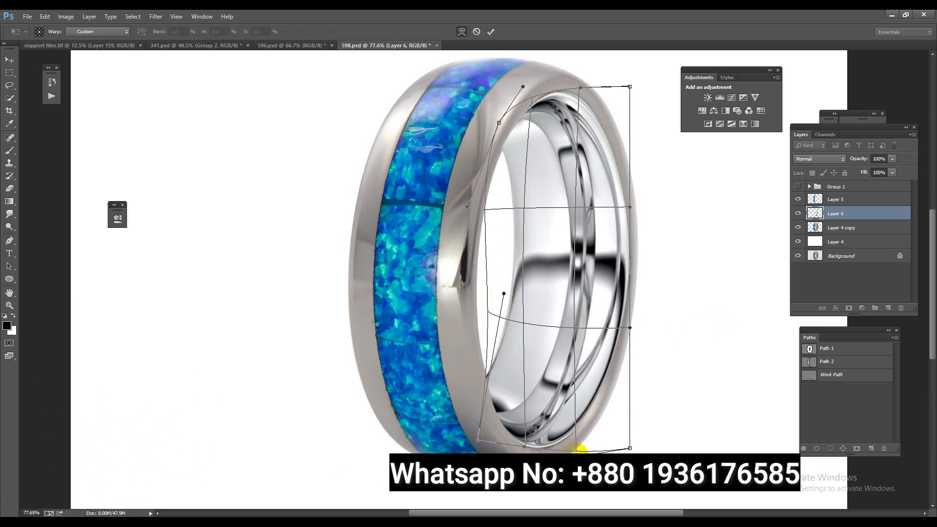
{"action": "key", "text": "Return"}
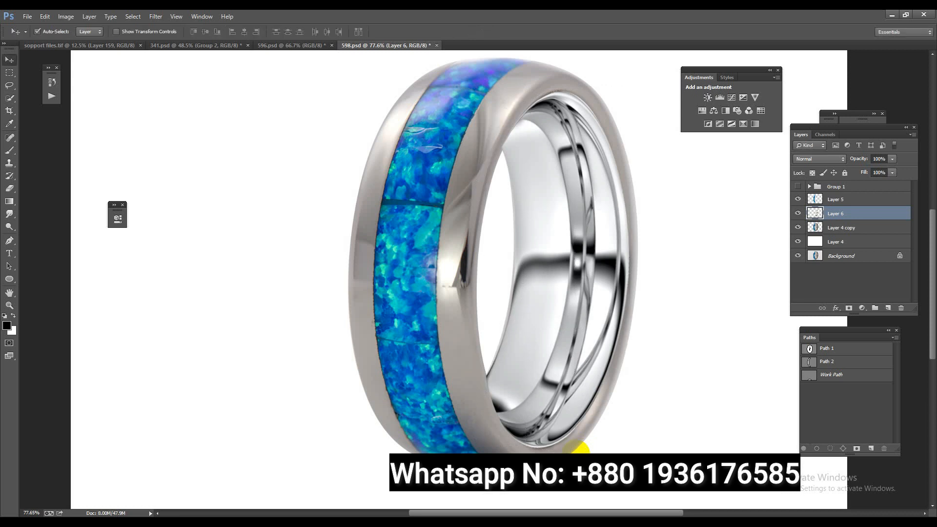
Warp the silver interior again, pulling the middle of its left edge slightly inward along the ring's inner rim.
{"action": "left_click_drag", "start_coordinate": [489, 346], "coordinate": [527, 235]}
{"action": "key", "text": "ctrl+t"}
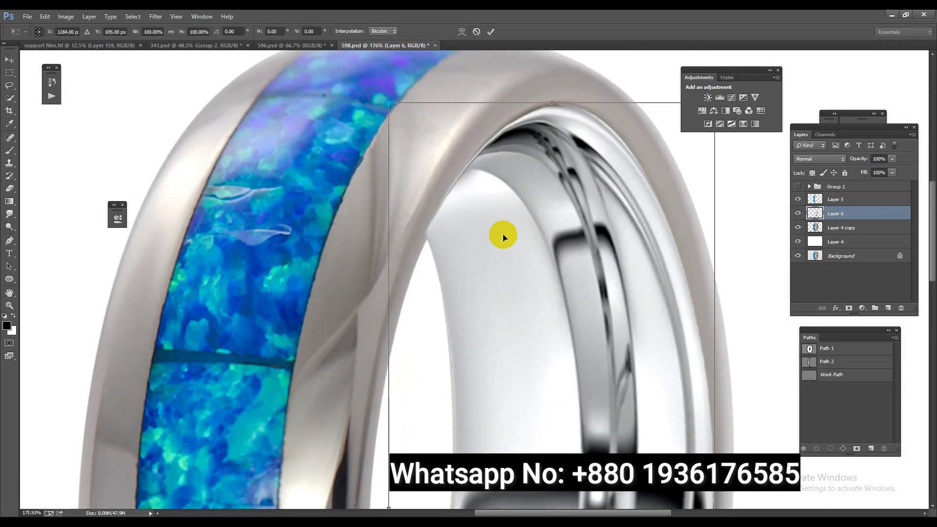
{"action": "right_click", "coordinate": [504, 236]}
{"action": "left_click", "coordinate": [531, 310]}
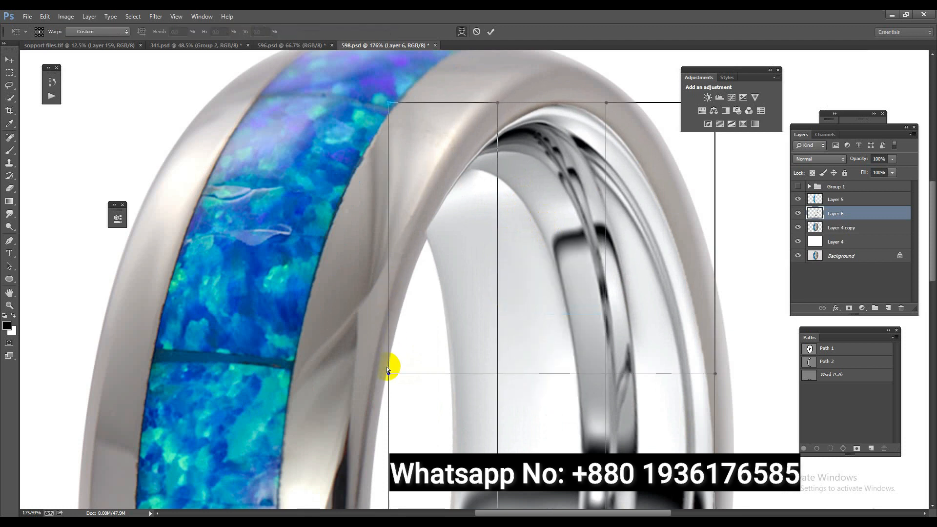
{"action": "left_click_drag", "start_coordinate": [387, 377], "coordinate": [398, 382]}
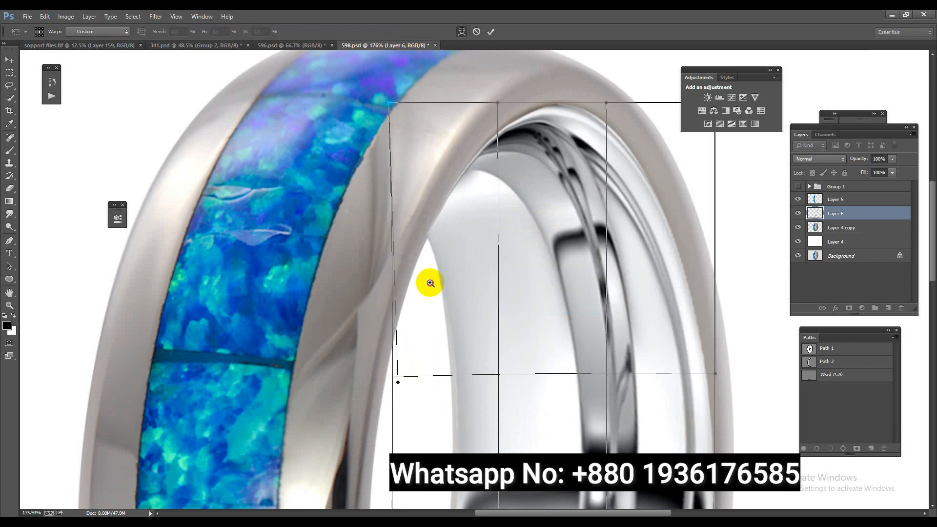
{"action": "left_click_drag", "start_coordinate": [429, 283], "coordinate": [401, 224]}
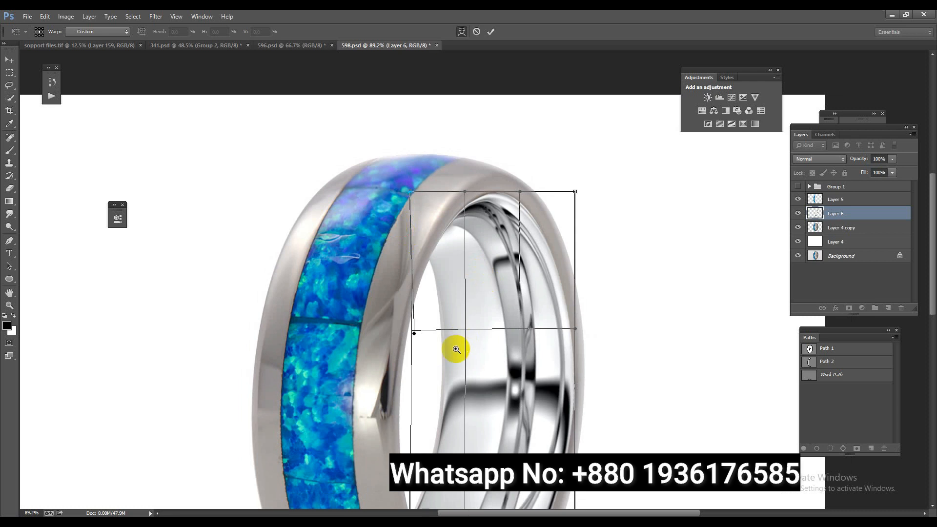
{"action": "scroll", "coordinate": [454, 347], "scroll_direction": "up", "scroll_amount": 3}
{"action": "left_click_drag", "start_coordinate": [388, 317], "coordinate": [386, 318]}
{"action": "key", "text": "Return"}
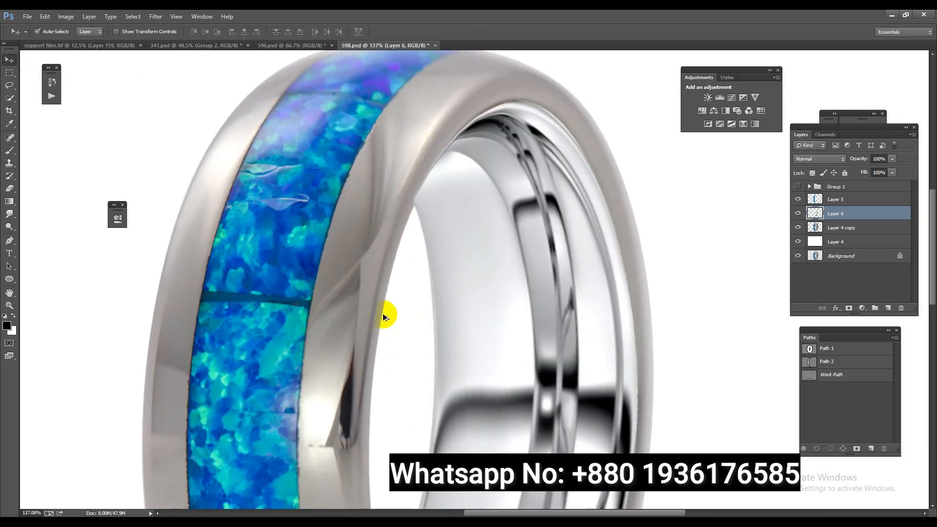
Fill the outline of Layer 4 copy on a new layer above it with light grey sampled from sopport files.tif.
{"action": "scroll", "coordinate": [477, 325], "scroll_direction": "down", "scroll_amount": 3}
{"action": "scroll", "coordinate": [555, 352], "scroll_direction": "up", "scroll_amount": 1}
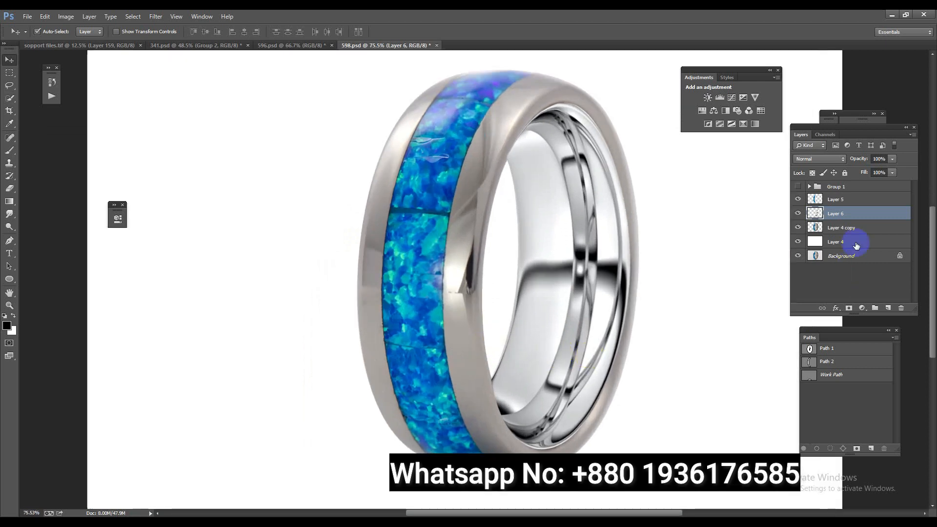
{"action": "left_click", "coordinate": [851, 228]}
{"action": "left_click", "coordinate": [815, 229], "text": "ctrl"}
{"action": "left_click", "coordinate": [889, 308]}
{"action": "left_click", "coordinate": [81, 48]}
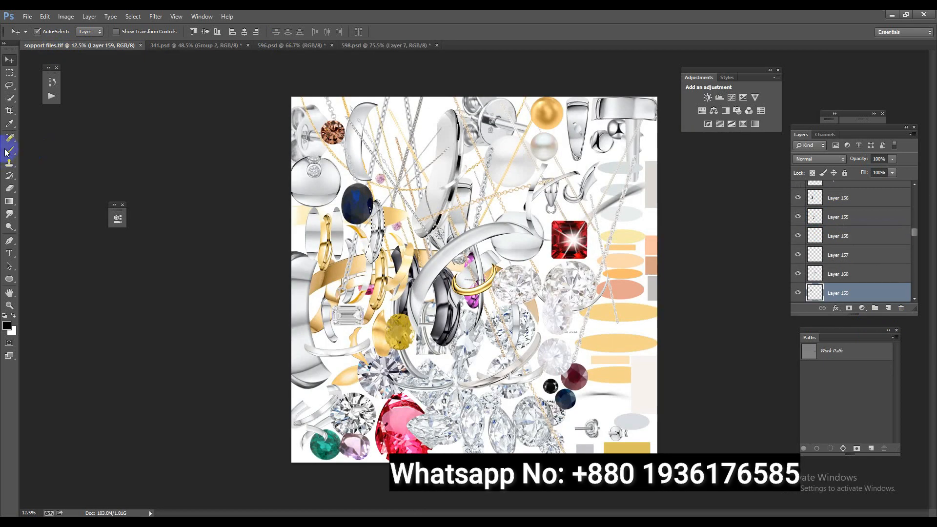
{"action": "left_click", "coordinate": [9, 151]}
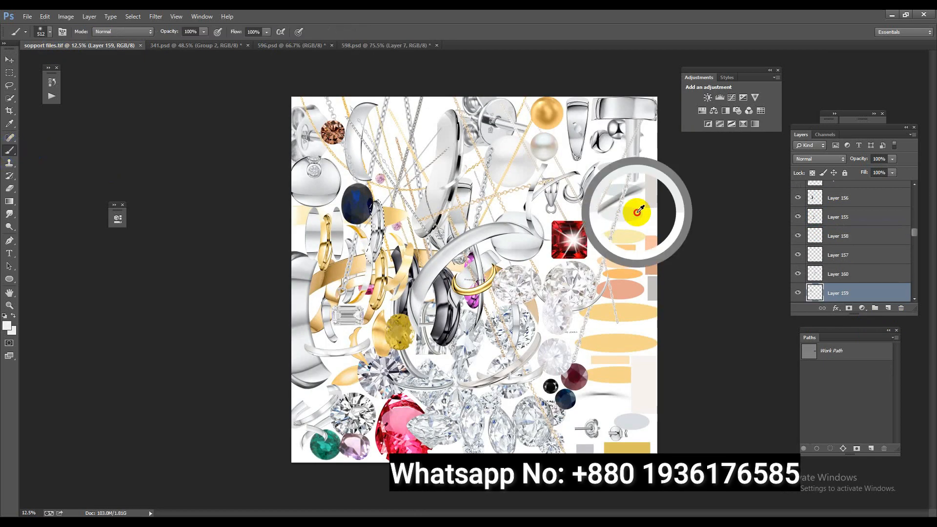
{"action": "left_click", "coordinate": [385, 45]}
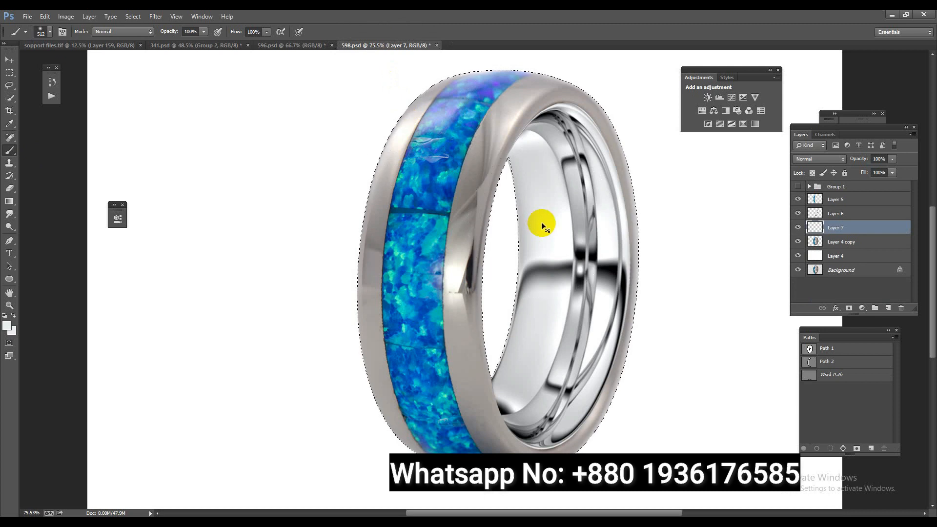
{"action": "key", "text": "alt+BackSpace"}
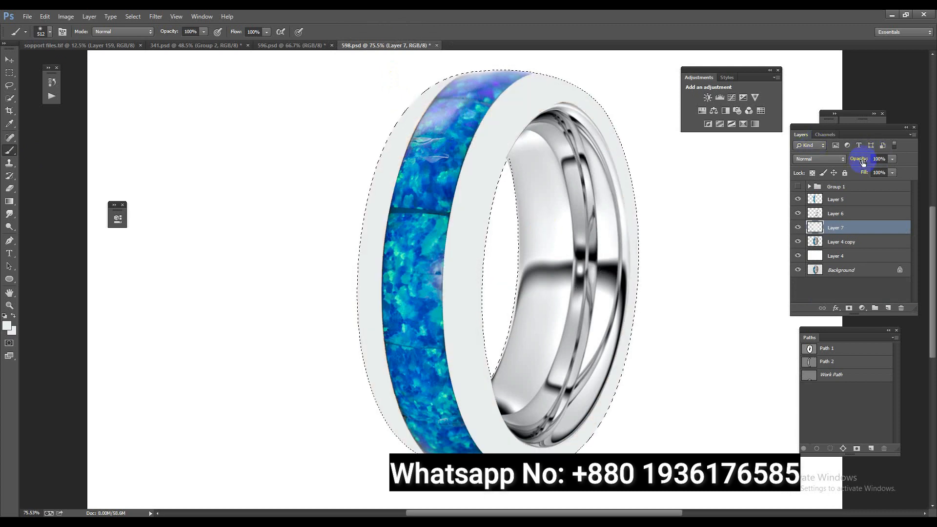
Change the grey fill layer's blend mode to tint the metal neutral silver and merge it into Layer 4 copy.
{"action": "left_click", "coordinate": [835, 159]}
{"action": "left_click", "coordinate": [809, 404]}
{"action": "mouse_move", "coordinate": [471, 317]}
{"action": "left_mouse_down"}
{"action": "mouse_move", "coordinate": [415, 283]}
{"action": "mouse_move", "coordinate": [483, 324]}
{"action": "left_mouse_up"}
{"action": "key", "text": "ctrl+e"}
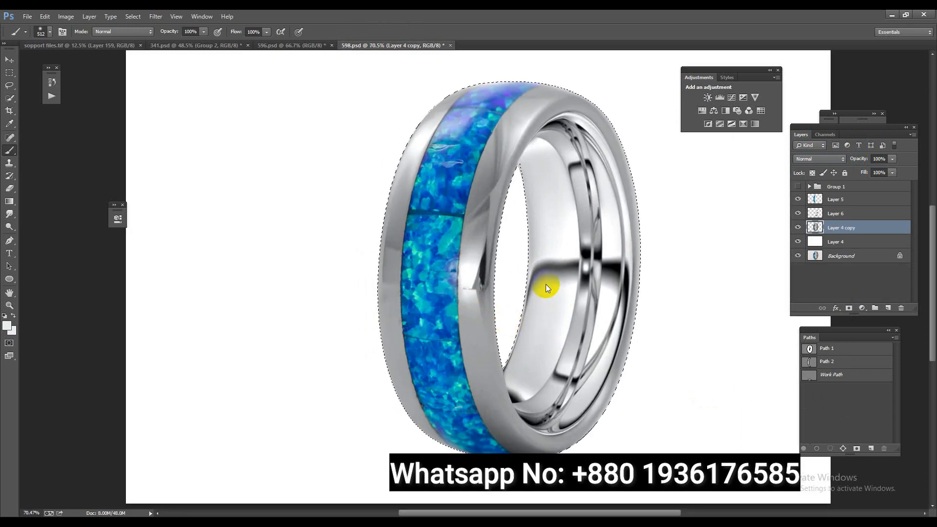
Brighten Layer 4 copy in Camera Raw by raising exposure slightly, with contrast +16, highlights +27, shadows +31 and whites +24.
{"action": "key", "text": "ctrl+shift+a"}
{"action": "left_click_drag", "start_coordinate": [427, 398], "coordinate": [429, 340]}
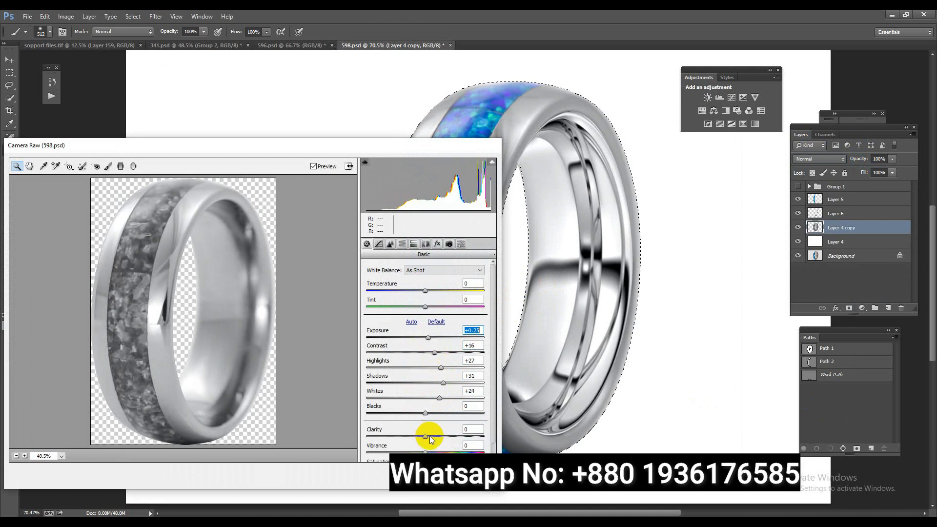
{"action": "left_click", "coordinate": [390, 244]}
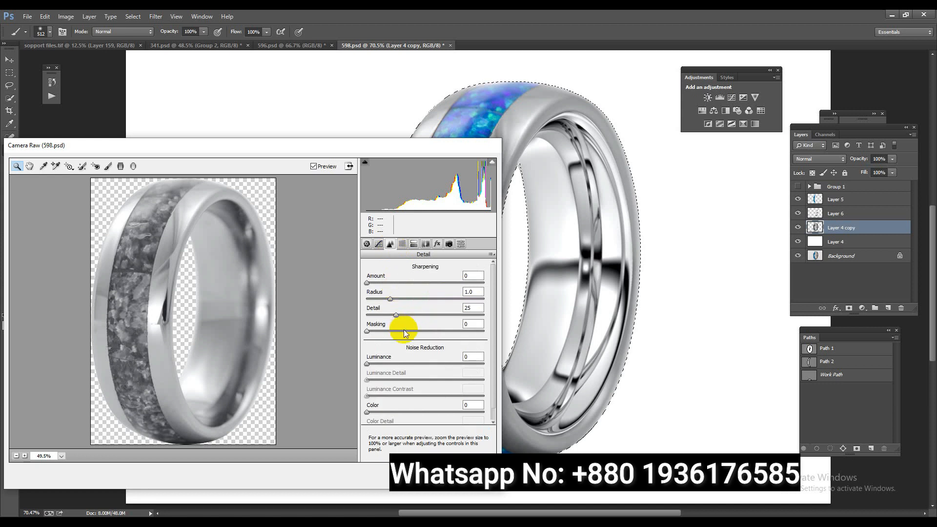
{"action": "left_click", "coordinate": [480, 476]}
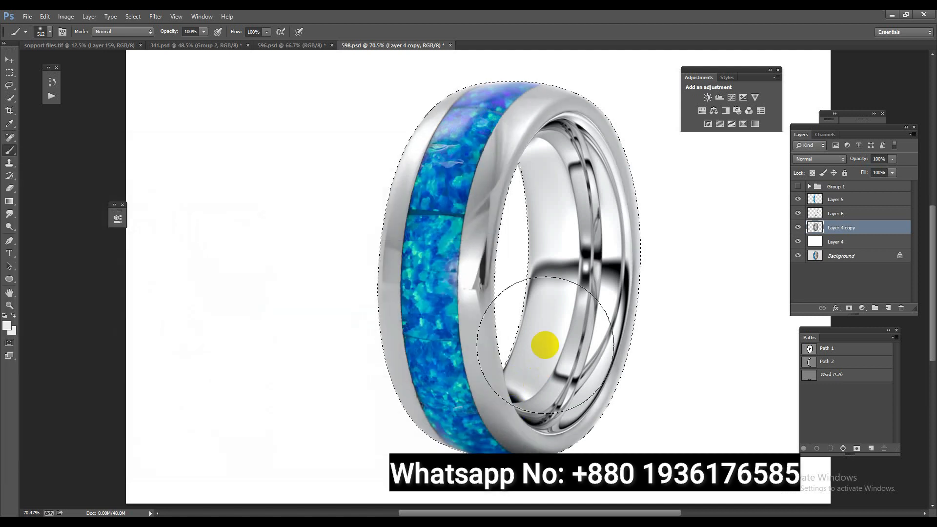
Add a Selective Color adjustment masked to the ring, set the Neutrals' black to -7%, and merge it into Layer 4 copy.
{"action": "left_click_drag", "start_coordinate": [487, 345], "coordinate": [477, 345]}
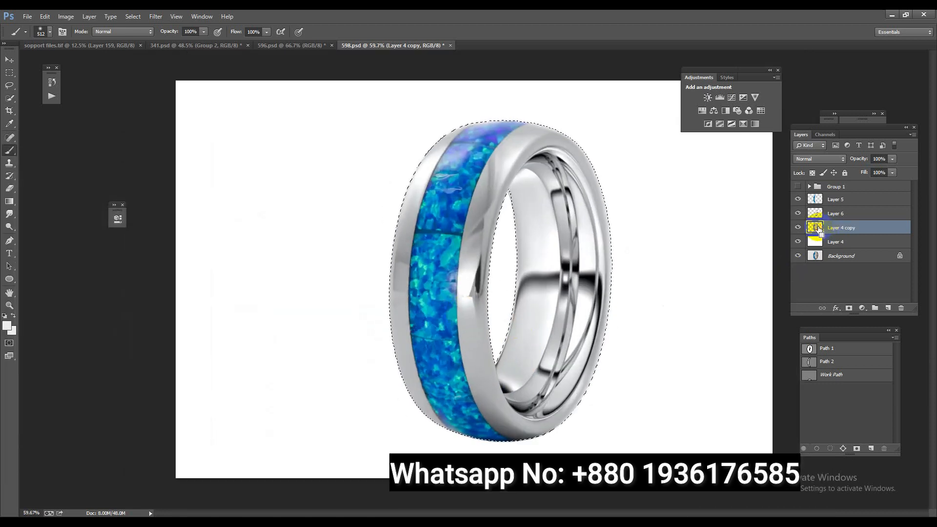
{"action": "left_click", "coordinate": [741, 124]}
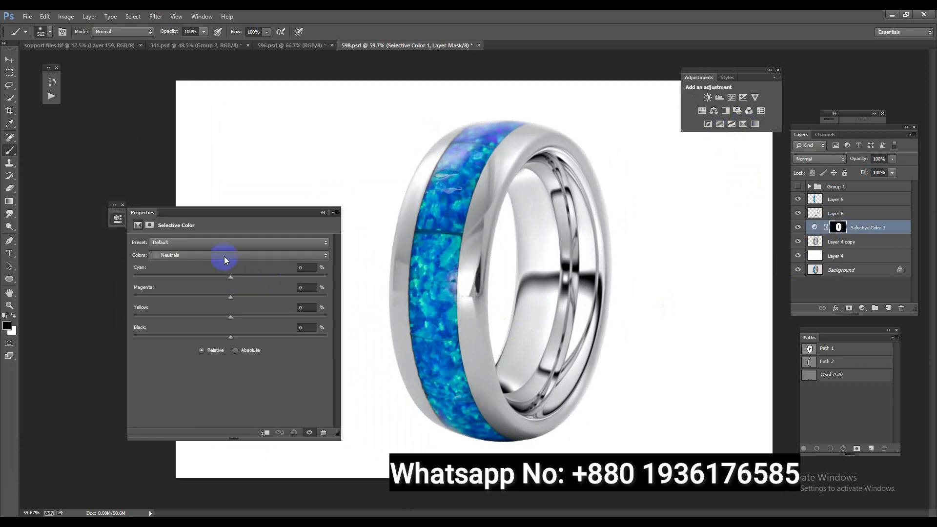
{"action": "left_click", "coordinate": [224, 256]}
{"action": "left_click", "coordinate": [215, 316]}
{"action": "left_click", "coordinate": [229, 255]}
{"action": "left_click", "coordinate": [210, 334]}
{"action": "left_click_drag", "start_coordinate": [230, 336], "coordinate": [224, 337]}
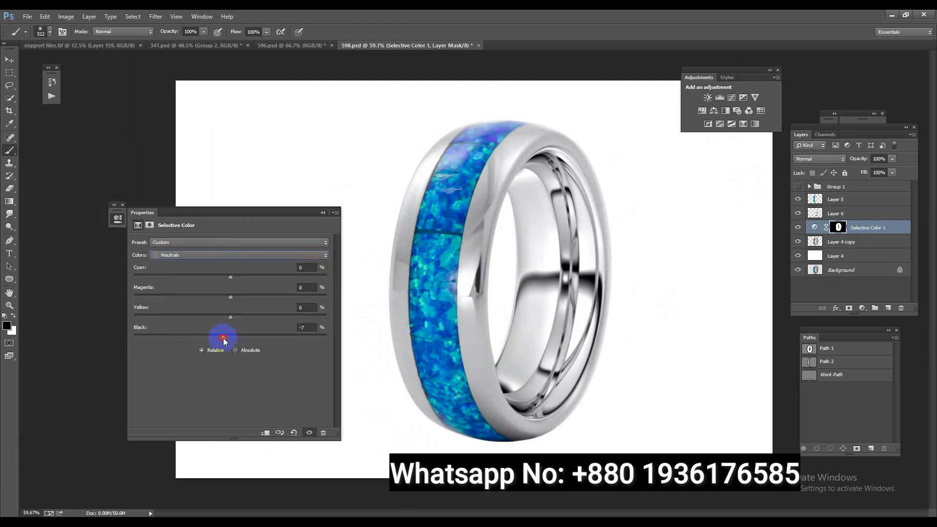
{"action": "left_click", "coordinate": [323, 213]}
{"action": "key", "text": "ctrl+e"}
Merge the silver interior on Layer 6 into Layer 4 copy.
{"action": "left_click_drag", "start_coordinate": [487, 278], "coordinate": [521, 331]}
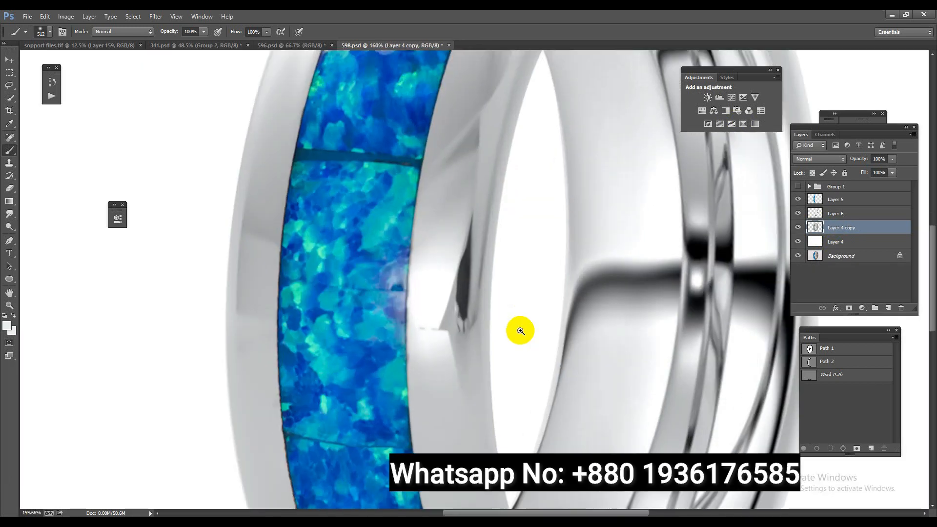
{"action": "key", "text": "ctrl+0"}
{"action": "left_click_drag", "start_coordinate": [537, 291], "coordinate": [528, 329]}
{"action": "left_click_drag", "start_coordinate": [590, 268], "coordinate": [602, 283]}
{"action": "key", "text": "ctrl+minus"}
{"action": "key", "text": "ctrl+minus"}
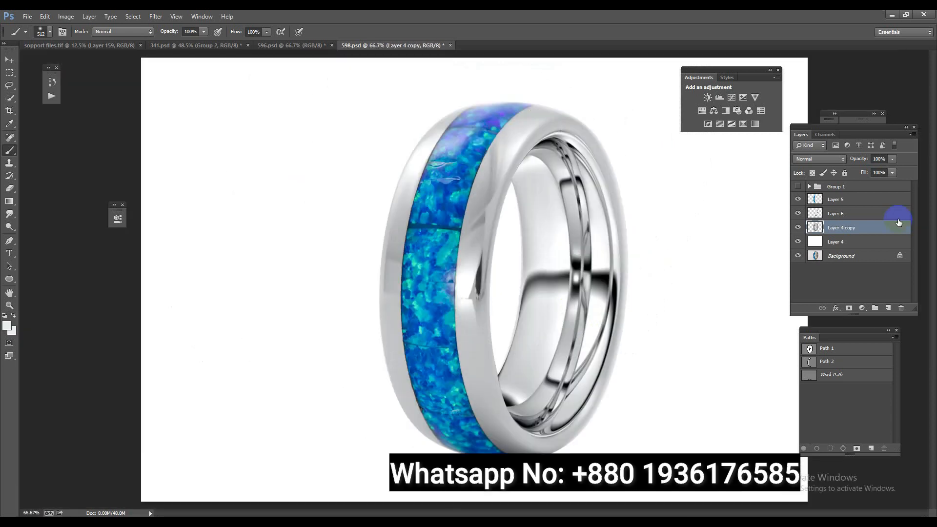
{"action": "left_click", "coordinate": [864, 210]}
{"action": "key", "text": "ctrl+e"}
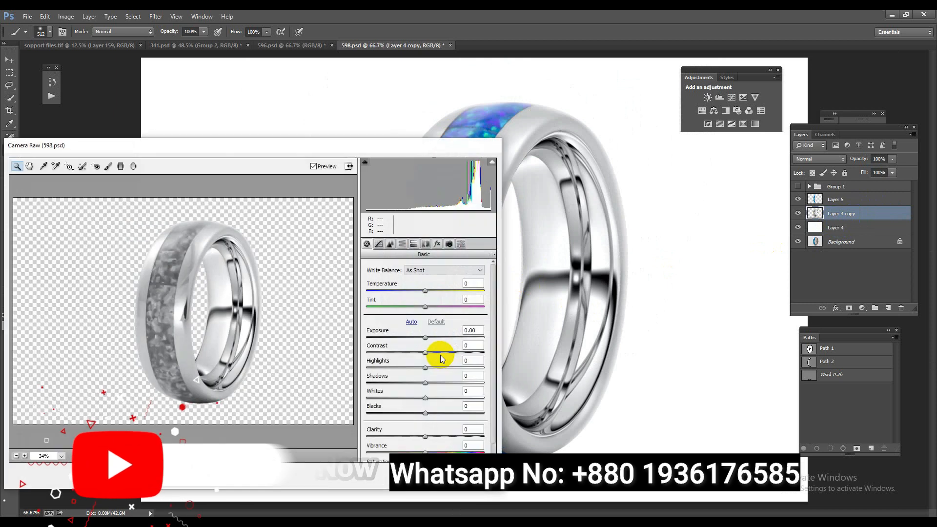
Apply Camera Raw luminance noise reduction of 43 and some sharpening to Layer 4 copy, and save 598.psd.
{"action": "left_click", "coordinate": [390, 244]}
{"action": "left_click", "coordinate": [418, 364]}
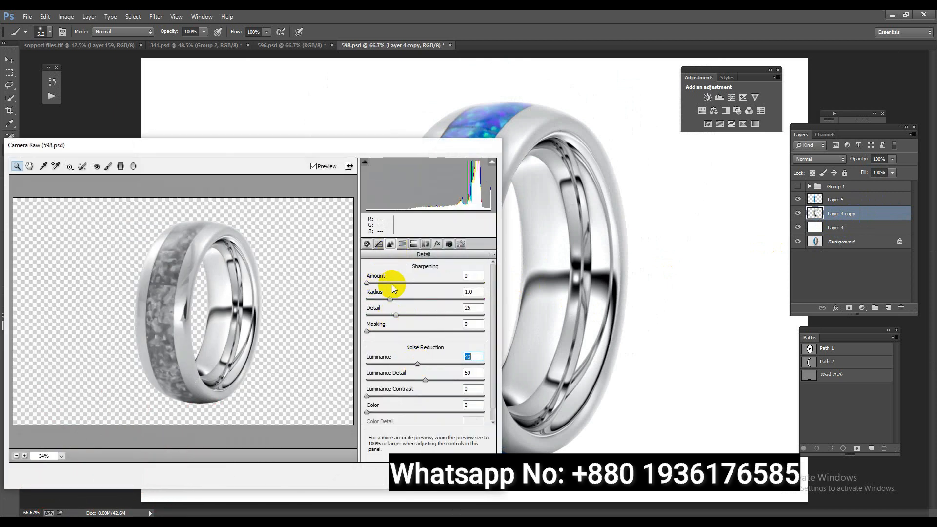
{"action": "left_click_drag", "start_coordinate": [393, 284], "coordinate": [395, 283]}
{"action": "left_click", "coordinate": [477, 476]}
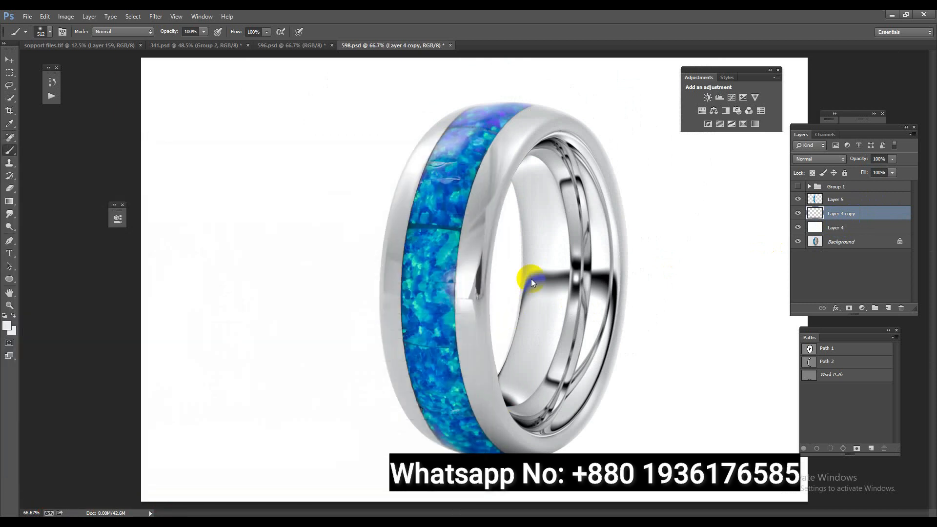
{"action": "left_click_drag", "start_coordinate": [508, 296], "coordinate": [492, 189]}
{"action": "key", "text": "ctrl+s"}
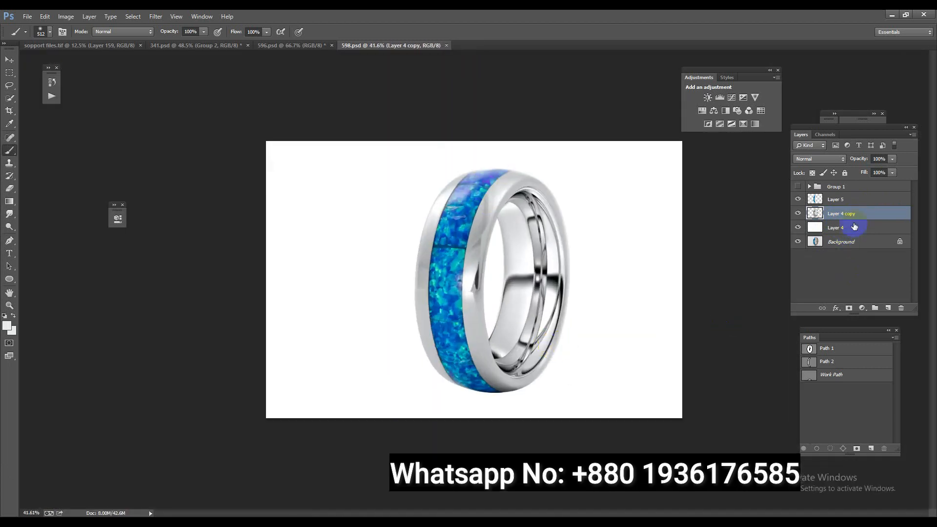
Compare the retouched ring with the original photo by repeatedly isolating the Background layer.
{"action": "left_click", "coordinate": [847, 198]}
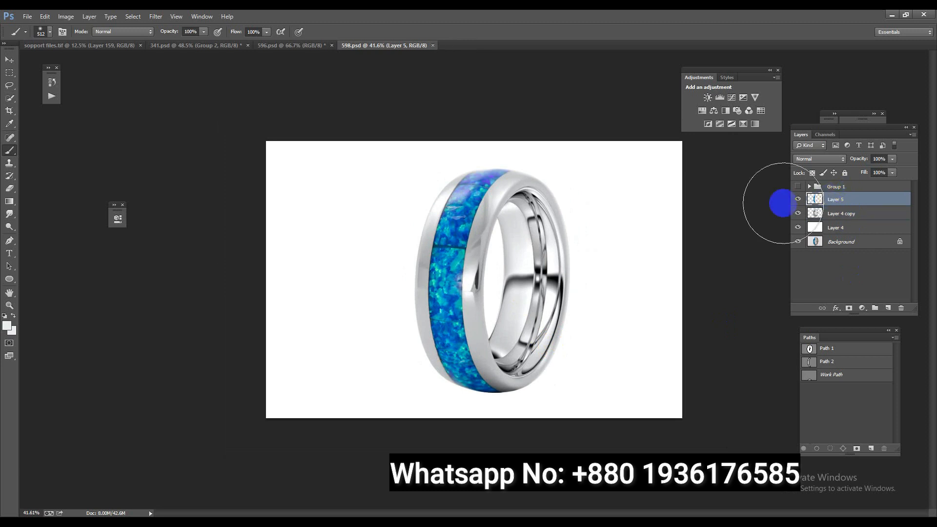
{"action": "left_click", "coordinate": [798, 241], "text": "alt"}
{"action": "left_click", "coordinate": [799, 241], "text": "alt"}
{"action": "left_click", "coordinate": [799, 241], "text": "alt"}
{"action": "left_click", "coordinate": [798, 241], "text": "alt"}
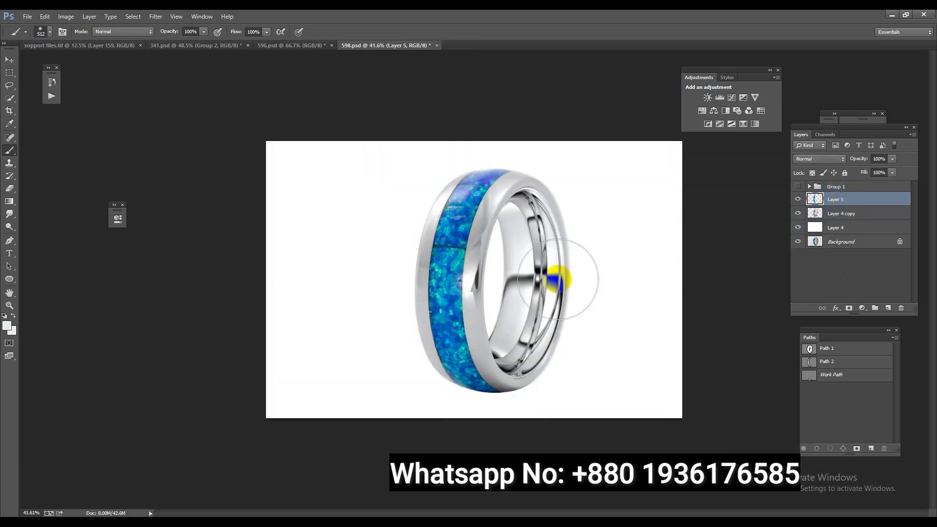
Merge Layer 5 into Layer 4 copy and duplicate the merged ring layer.
{"action": "key", "text": "ctrl+e"}
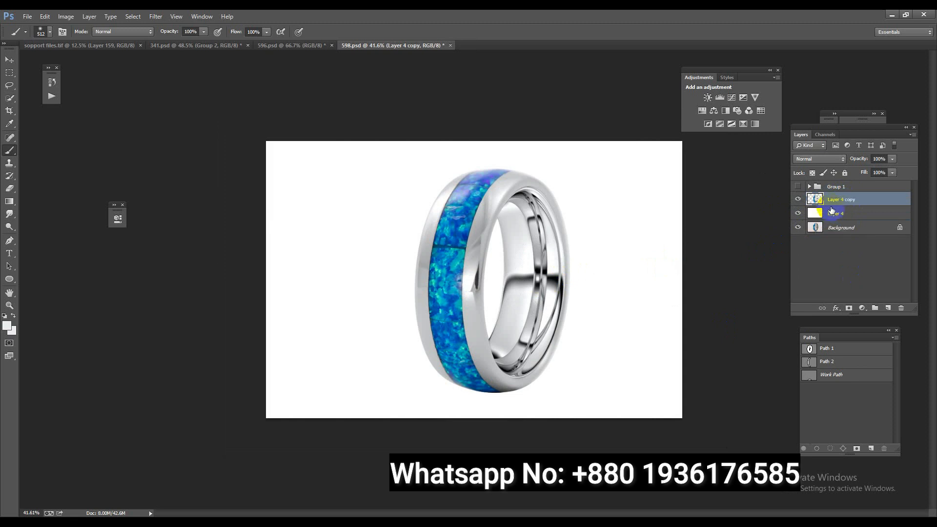
{"action": "key", "text": "ctrl+j"}
Flip the lower ring copy, Layer 4 copy, vertically and move it directly beneath the ring as a mirrored reflection.
{"action": "left_click", "coordinate": [832, 212]}
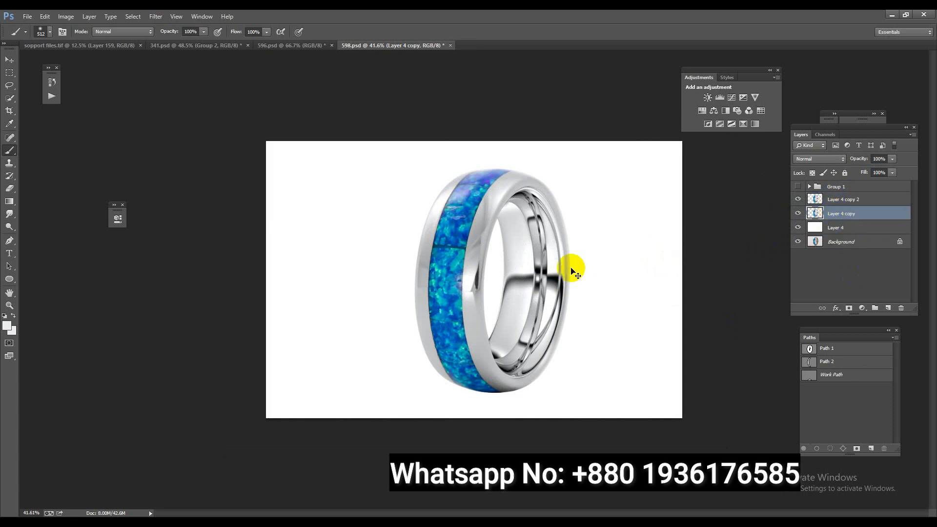
{"action": "key", "text": "ctrl+t"}
{"action": "right_click", "coordinate": [521, 274]}
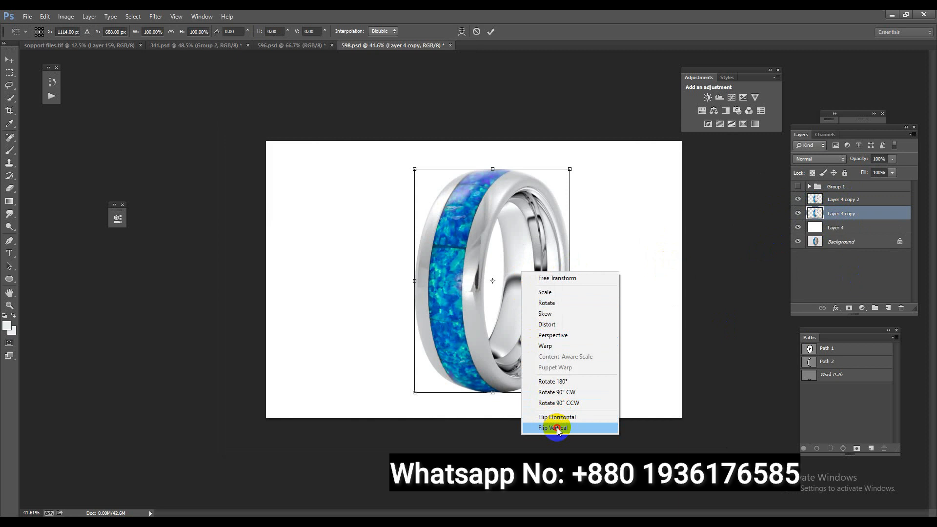
{"action": "left_click", "coordinate": [553, 428]}
{"action": "left_click_drag", "start_coordinate": [527, 259], "coordinate": [527, 479]}
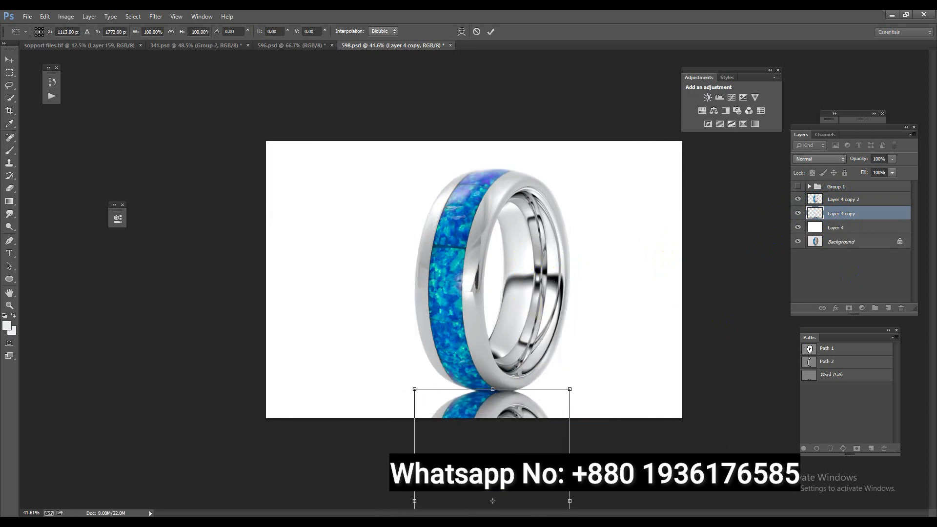
{"action": "key", "text": "Return"}
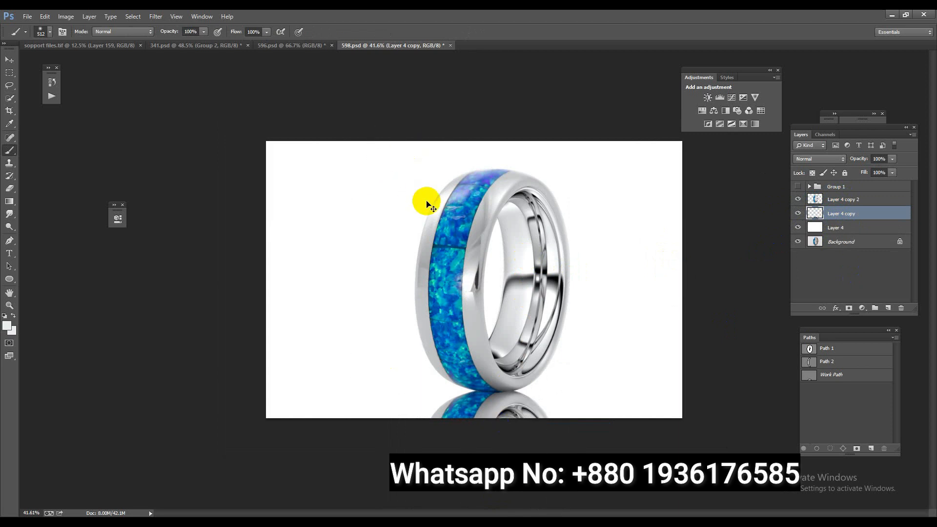
Nudge the reflection slightly down and warp its upper corners upward to follow the ring's base.
{"action": "key", "text": "ctrl+t"}
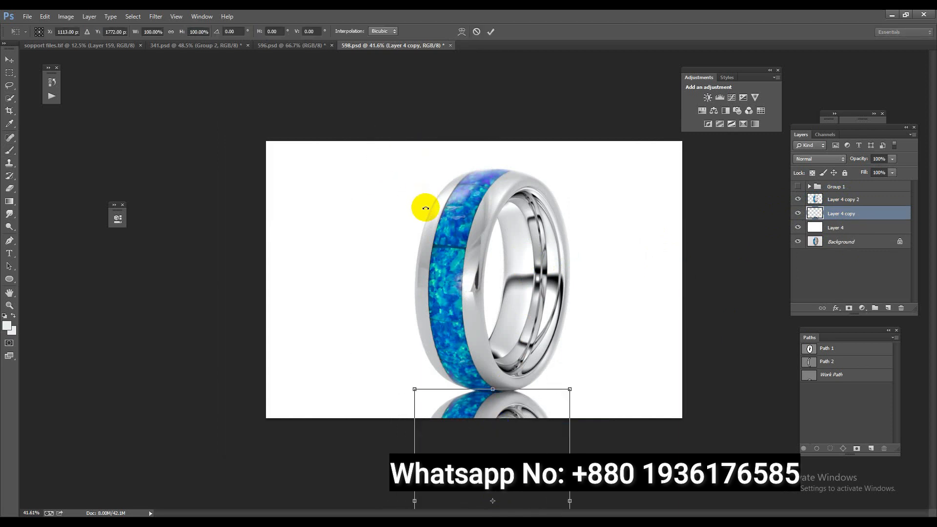
{"action": "key", "text": "Down"}
{"action": "key", "text": "Down"}
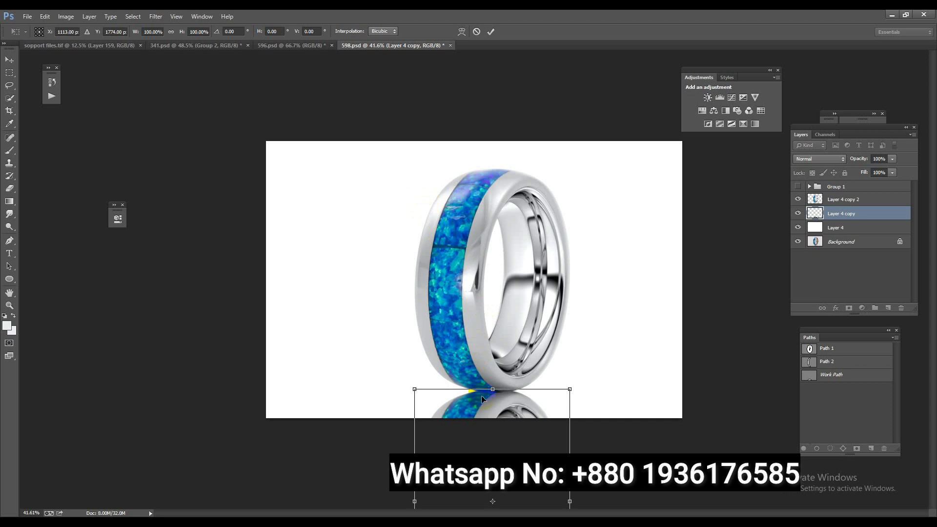
{"action": "right_click", "coordinate": [465, 403]}
{"action": "left_click", "coordinate": [517, 315]}
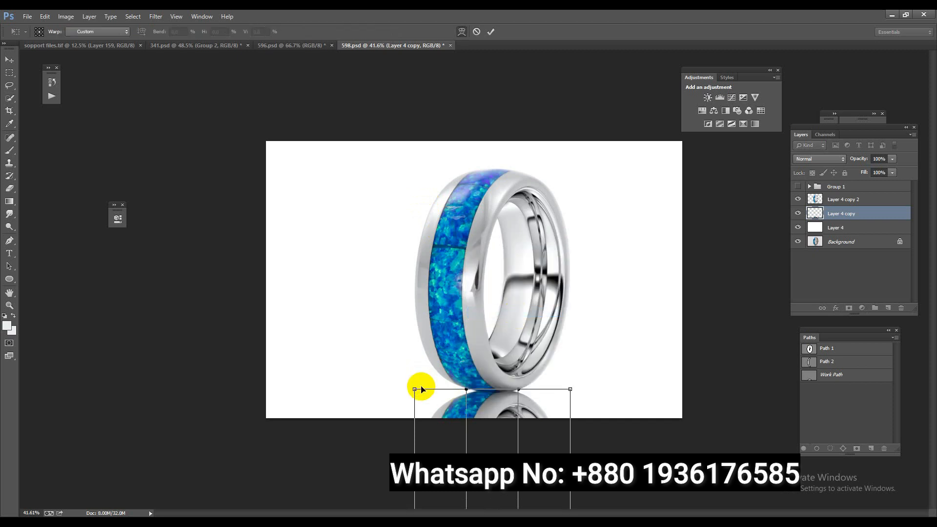
{"action": "left_click_drag", "start_coordinate": [415, 389], "coordinate": [423, 374]}
{"action": "left_click_drag", "start_coordinate": [570, 389], "coordinate": [573, 387]}
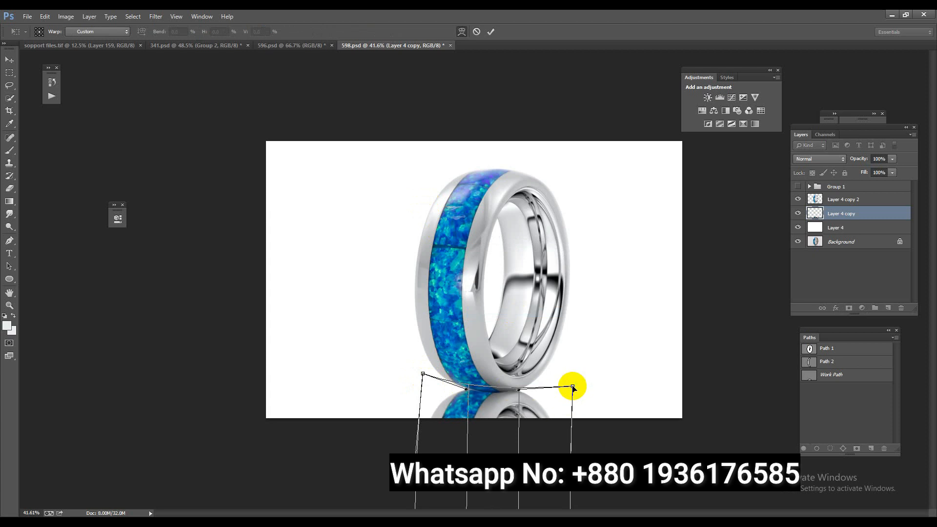
{"action": "key", "text": "Return"}
{"action": "key", "text": "b"}
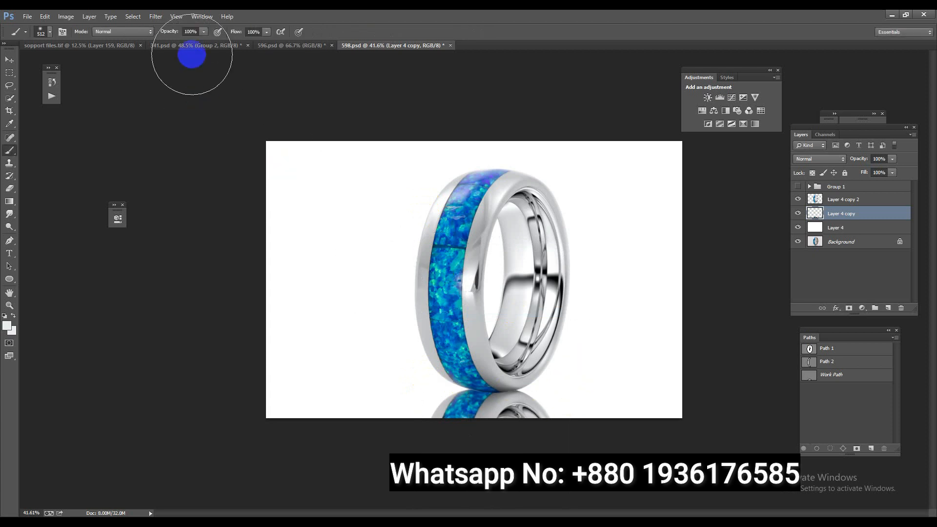
Soften the reflection on Layer 4 copy with a light Gaussian Blur.
{"action": "left_click", "coordinate": [156, 16]}
{"action": "mouse_move", "coordinate": [165, 120]}
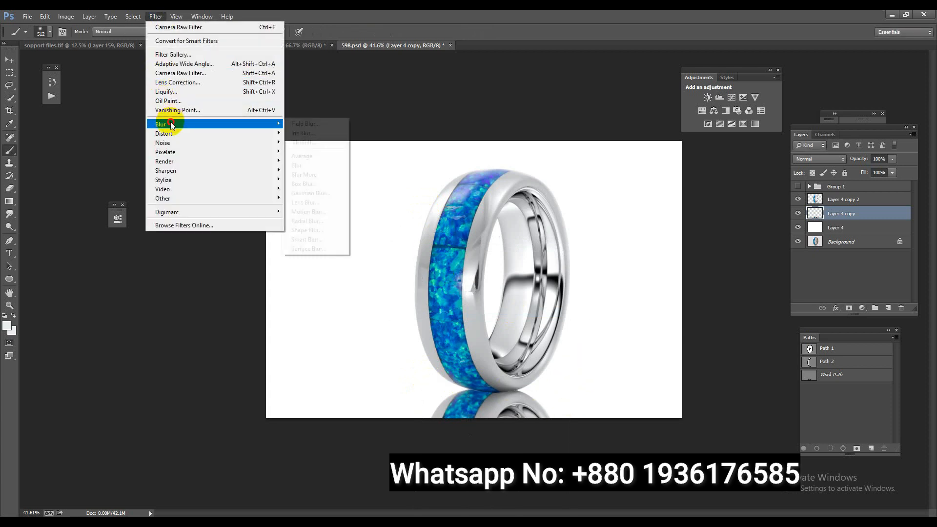
{"action": "left_click", "coordinate": [317, 191]}
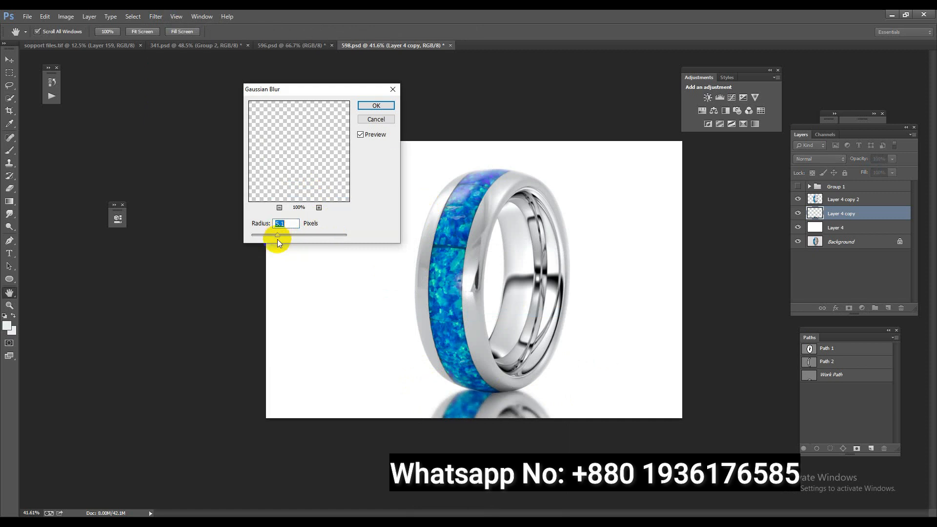
{"action": "key", "text": "Return"}
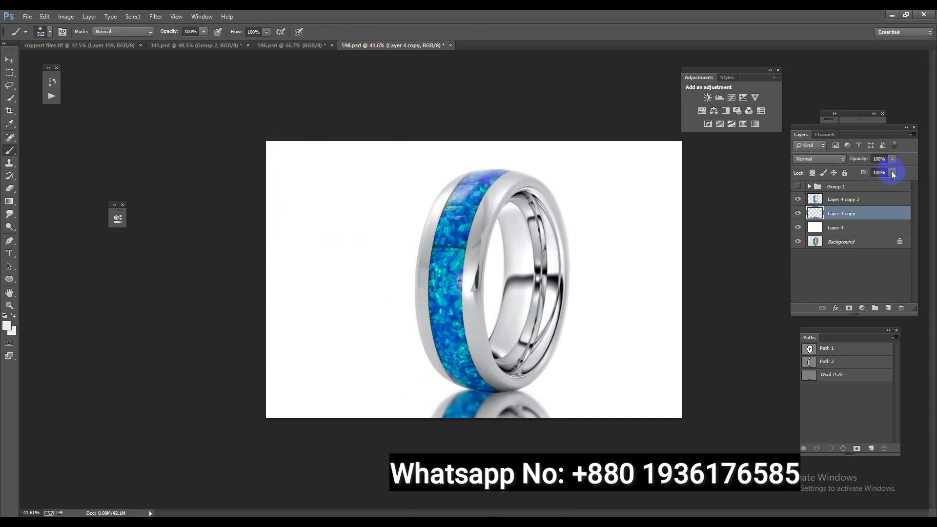
Set the reflection layer's fill to 43% and fade its lower part with a layer mask painted in black.
{"action": "left_click_drag", "start_coordinate": [874, 185], "coordinate": [865, 185]}
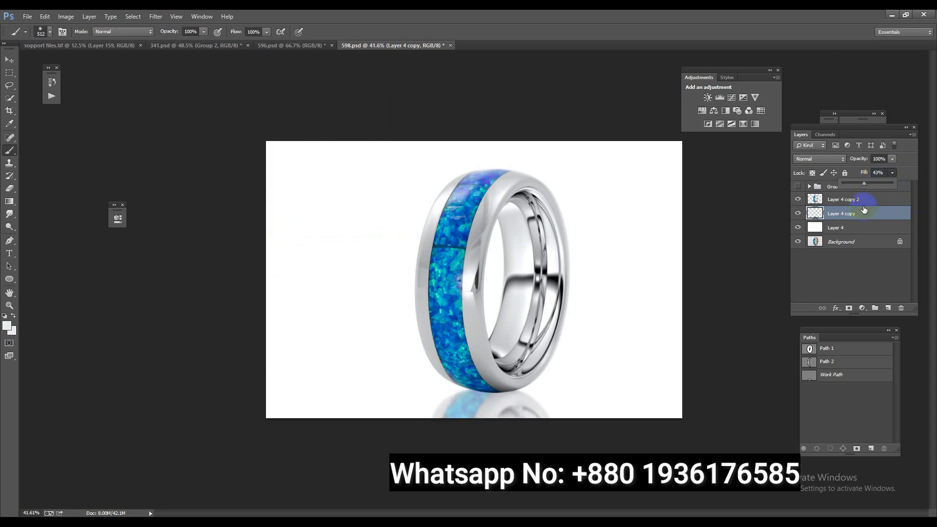
{"action": "left_click", "coordinate": [850, 308]}
{"action": "mouse_move", "coordinate": [539, 445]}
{"action": "left_mouse_down"}
{"action": "mouse_move", "coordinate": [435, 443]}
{"action": "mouse_move", "coordinate": [576, 442]}
{"action": "left_mouse_up"}
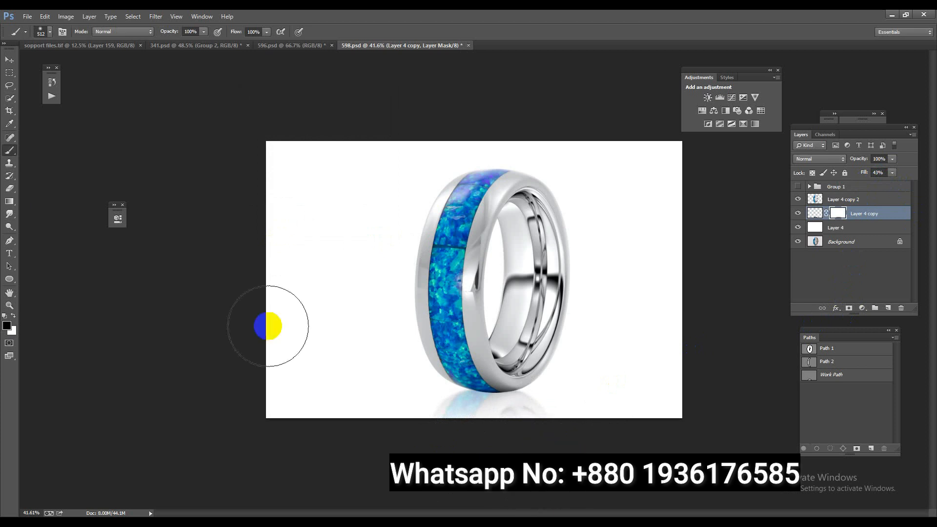
Crop the empty white space from both sides of the image to frame the ring more tightly.
{"action": "left_click", "coordinate": [9, 111]}
{"action": "left_click_drag", "start_coordinate": [265, 278], "coordinate": [318, 276]}
{"action": "left_click_drag", "start_coordinate": [626, 285], "coordinate": [585, 283]}
{"action": "key", "text": "Return"}
Group Layer 4 copy 2, the masked reflection and the white Layer 4 together.
{"action": "left_click", "coordinate": [850, 202]}
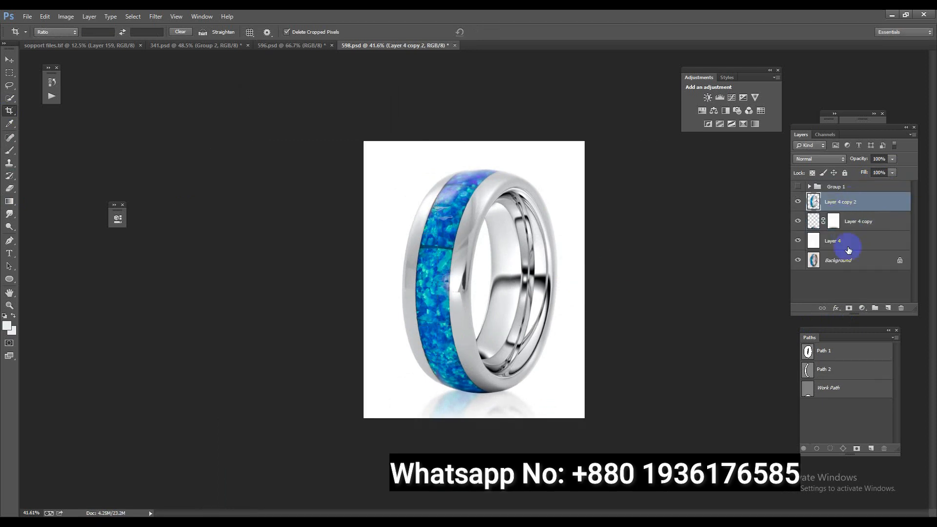
{"action": "left_click", "coordinate": [843, 247], "text": "shift"}
{"action": "key", "text": "ctrl+g"}
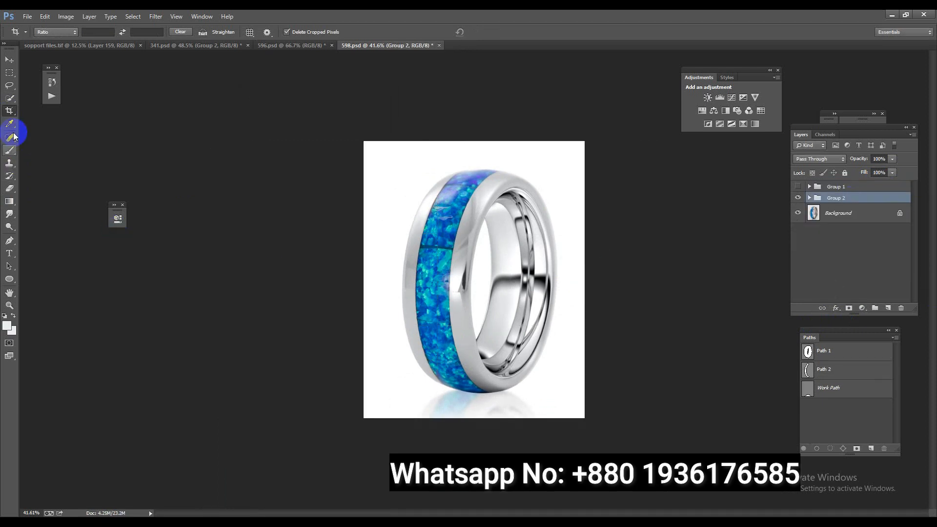
Double the canvas width with the Crop tool and move Group 2 into the right half beside the original photo.
{"action": "left_click", "coordinate": [10, 110]}
{"action": "left_click_drag", "start_coordinate": [585, 280], "coordinate": [695, 285]}
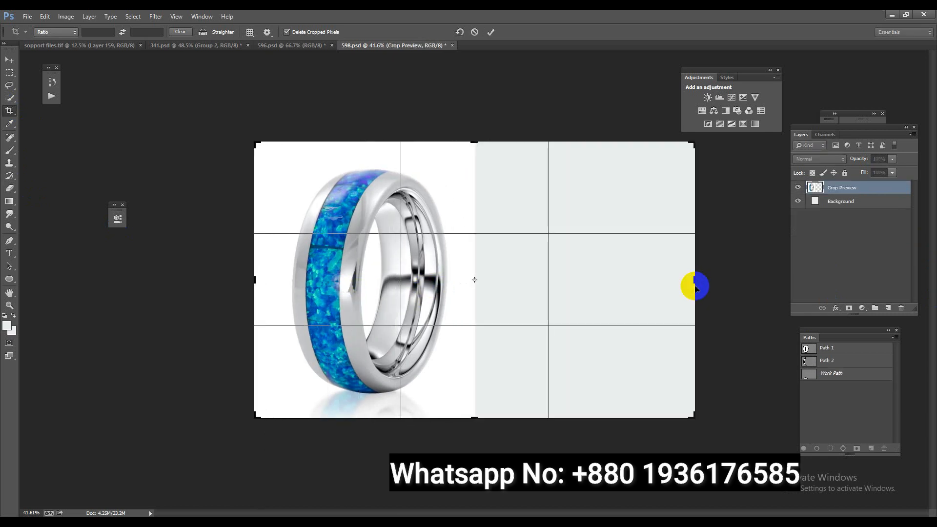
{"action": "key", "text": "Return"}
{"action": "key", "text": "ctrl+t"}
{"action": "left_click_drag", "start_coordinate": [489, 307], "coordinate": [672, 309]}
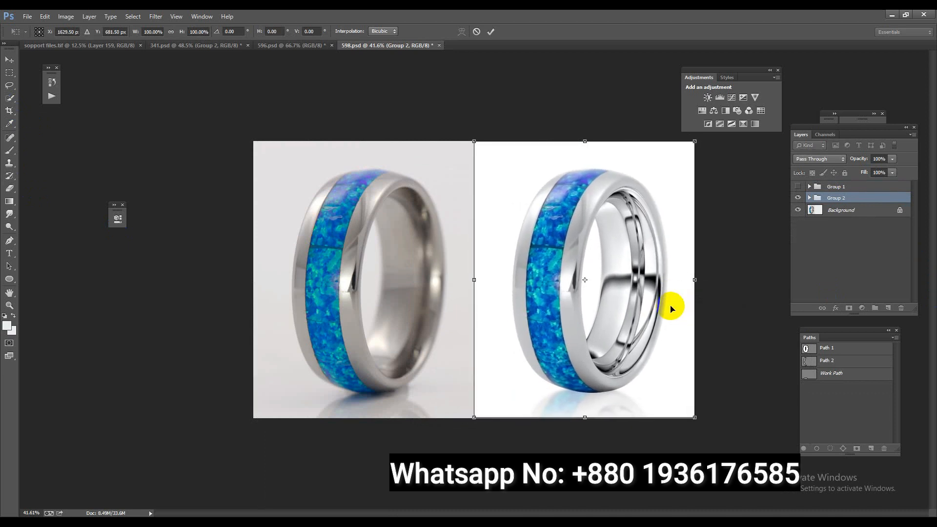
{"action": "key", "text": "Return"}
{"action": "left_click_drag", "start_coordinate": [572, 330], "coordinate": [581, 351]}
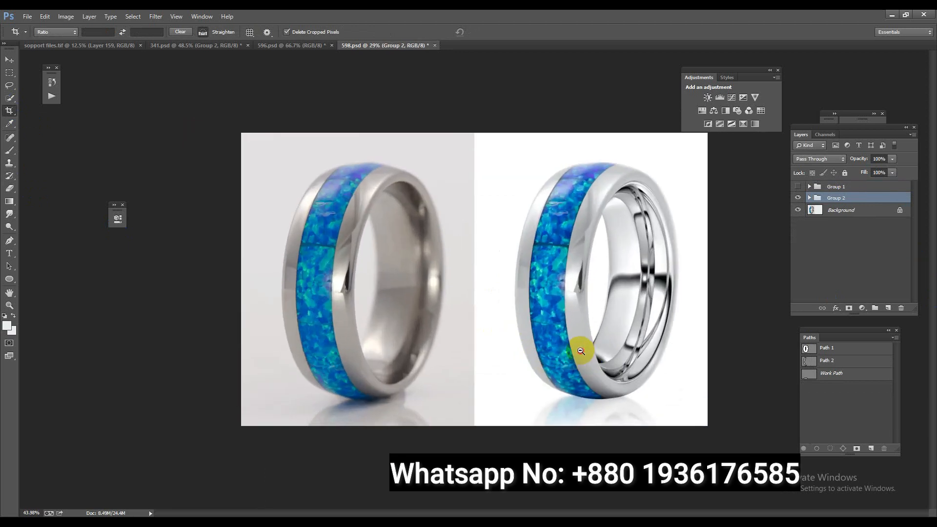
Export the side-by-side image for web as a JPEG at quality 80 into the pixel bd video folder.
{"action": "key", "text": "ctrl+alt+shift+s"}
{"action": "key", "text": "Return"}
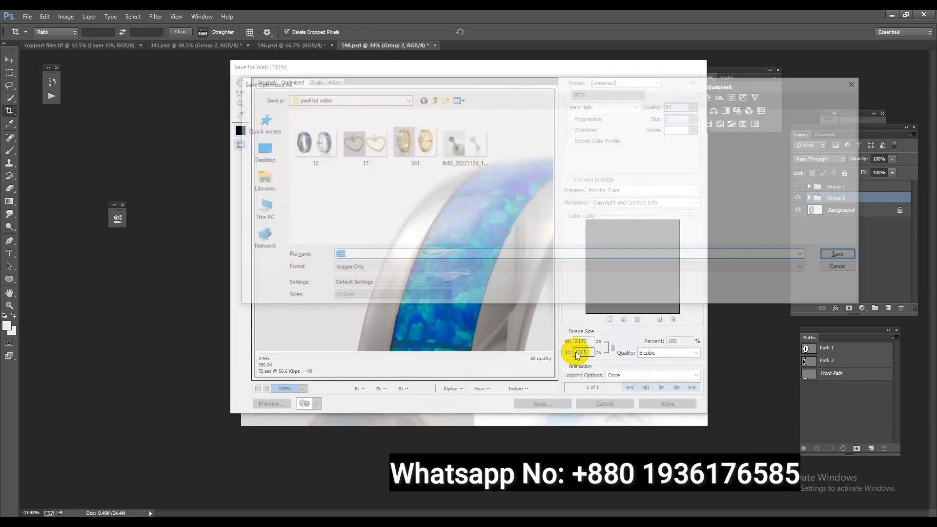
{"action": "key", "text": "Return"}
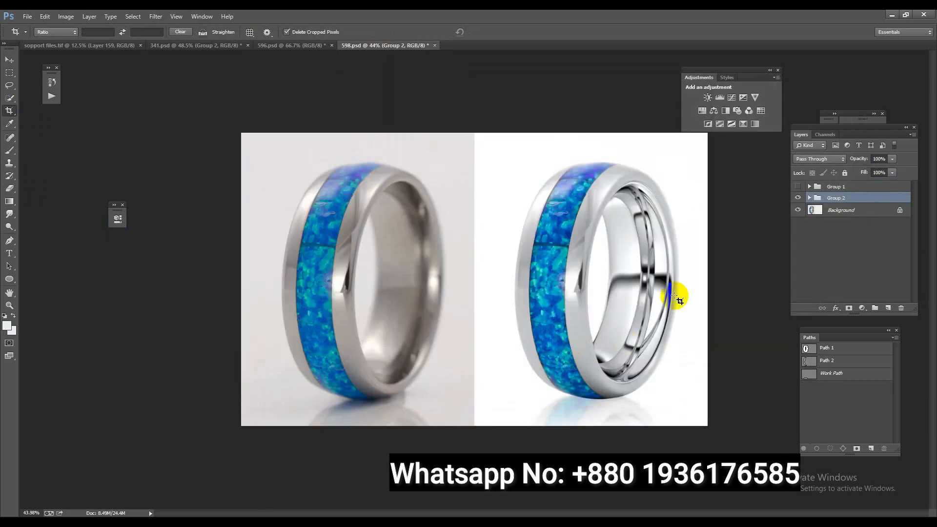
Compare the original and retouched rings by toggling the visibility of the Background and groups, leaving both versions shown.
{"action": "left_click", "coordinate": [797, 210]}
{"action": "left_click", "coordinate": [798, 210], "text": "alt"}
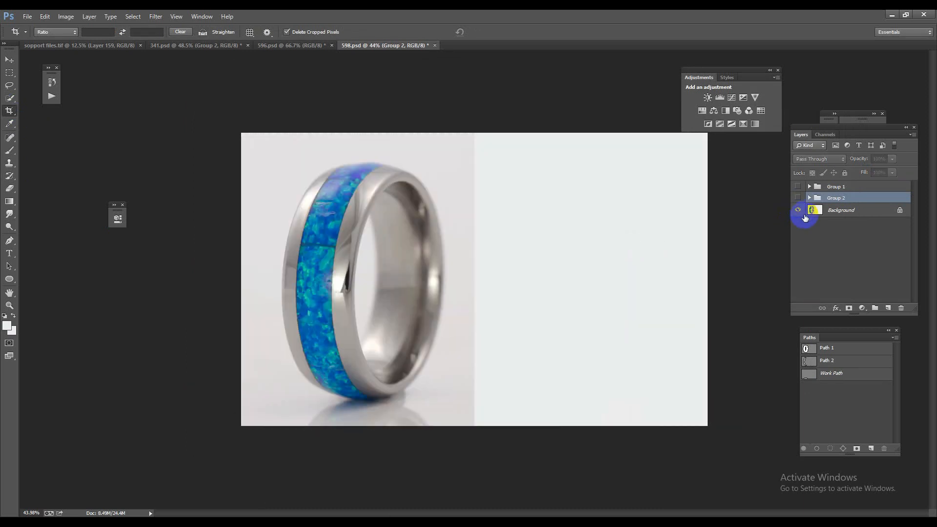
{"action": "left_click", "coordinate": [798, 211], "text": "alt"}
{"action": "left_click", "coordinate": [798, 190]}
{"action": "left_click", "coordinate": [797, 190]}
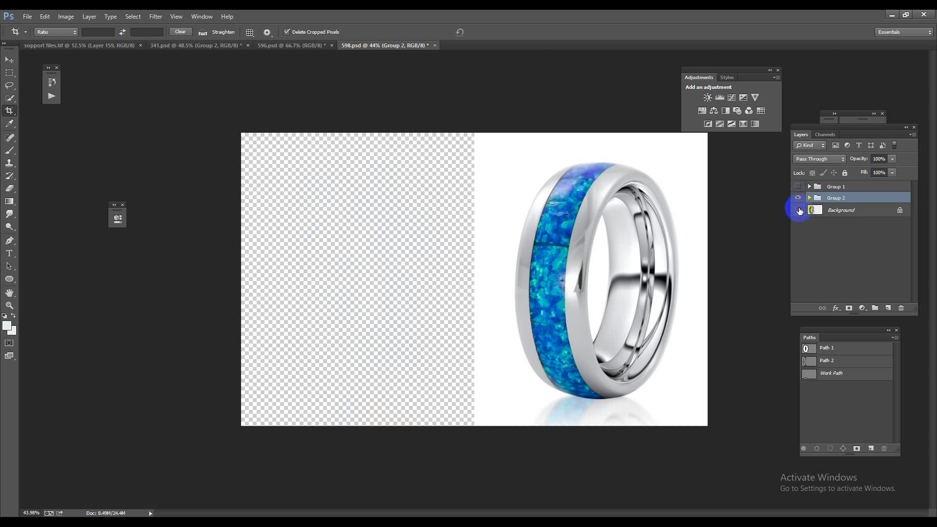
{"action": "left_click", "coordinate": [799, 211]}
{"action": "left_click_drag", "start_coordinate": [503, 336], "coordinate": [561, 332]}
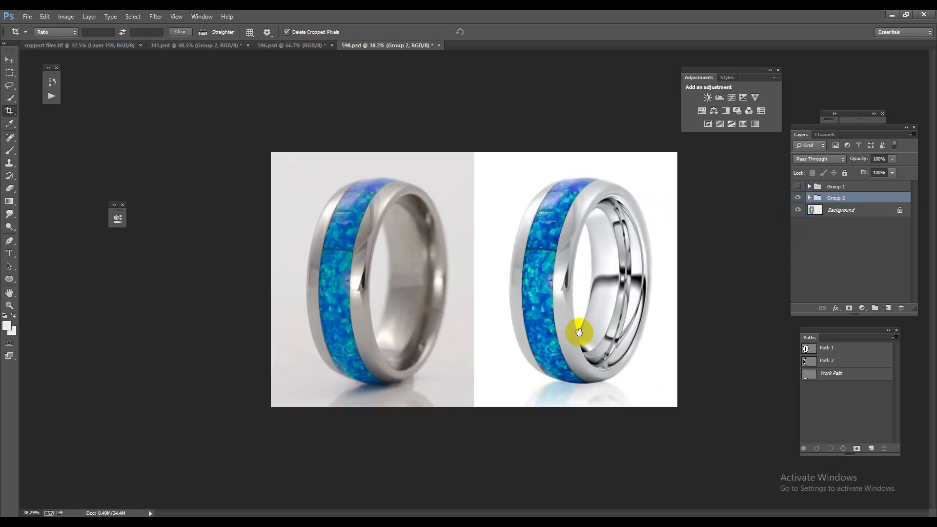